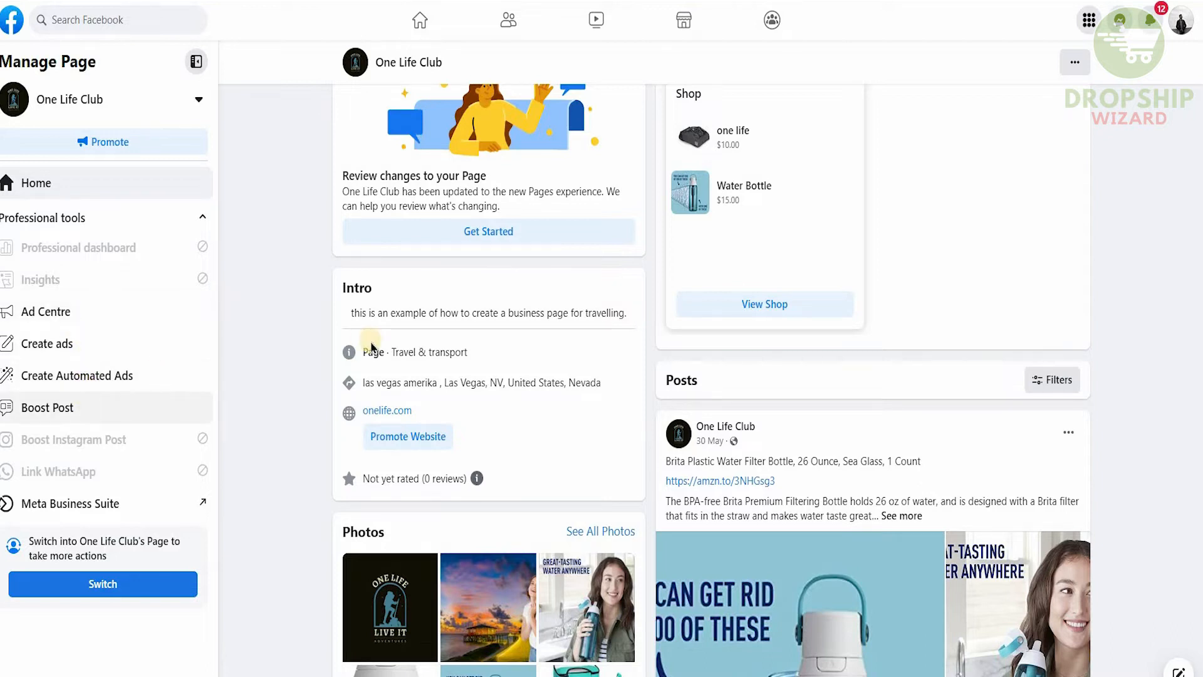
Look through the One Life Club page's intro, photos and published posts, down to the summer welcome post.
scroll(680, 352, down, 4)
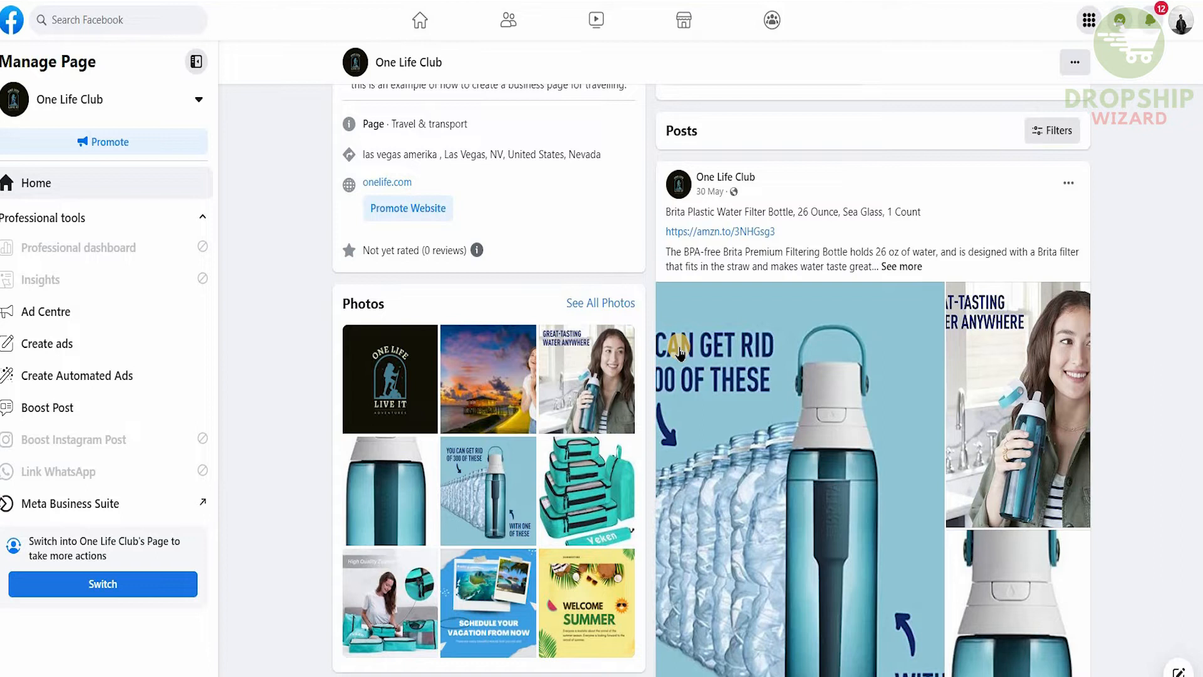
scroll(680, 353, down, 6)
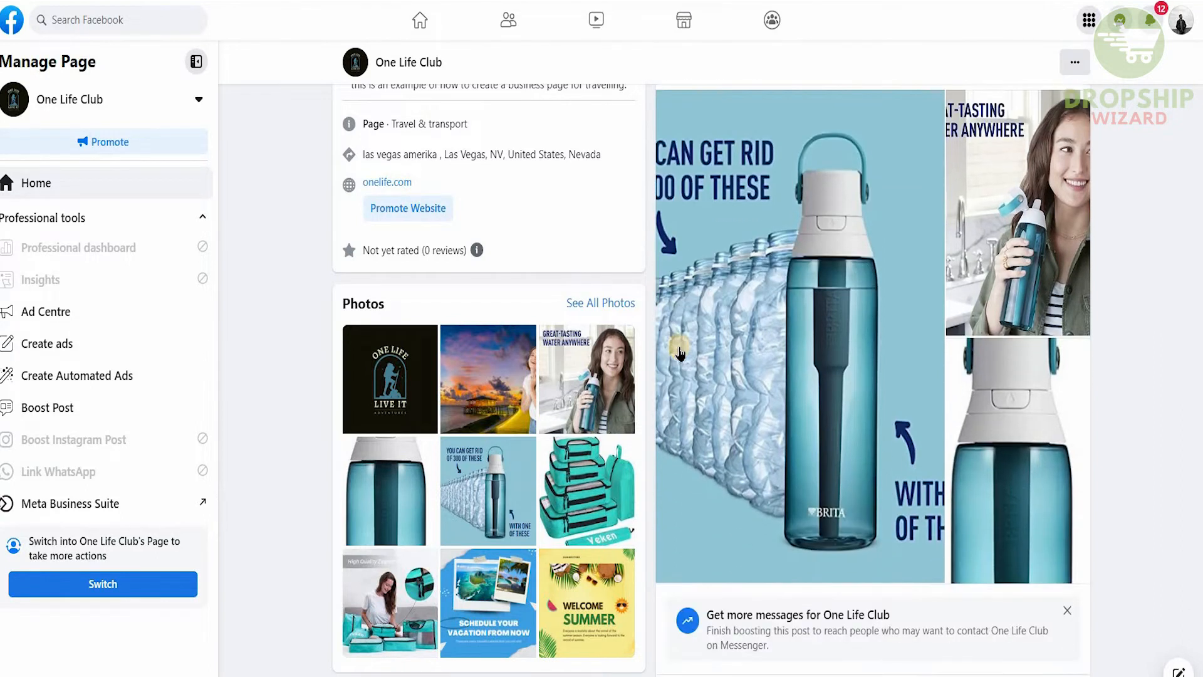
scroll(680, 353, down, 1)
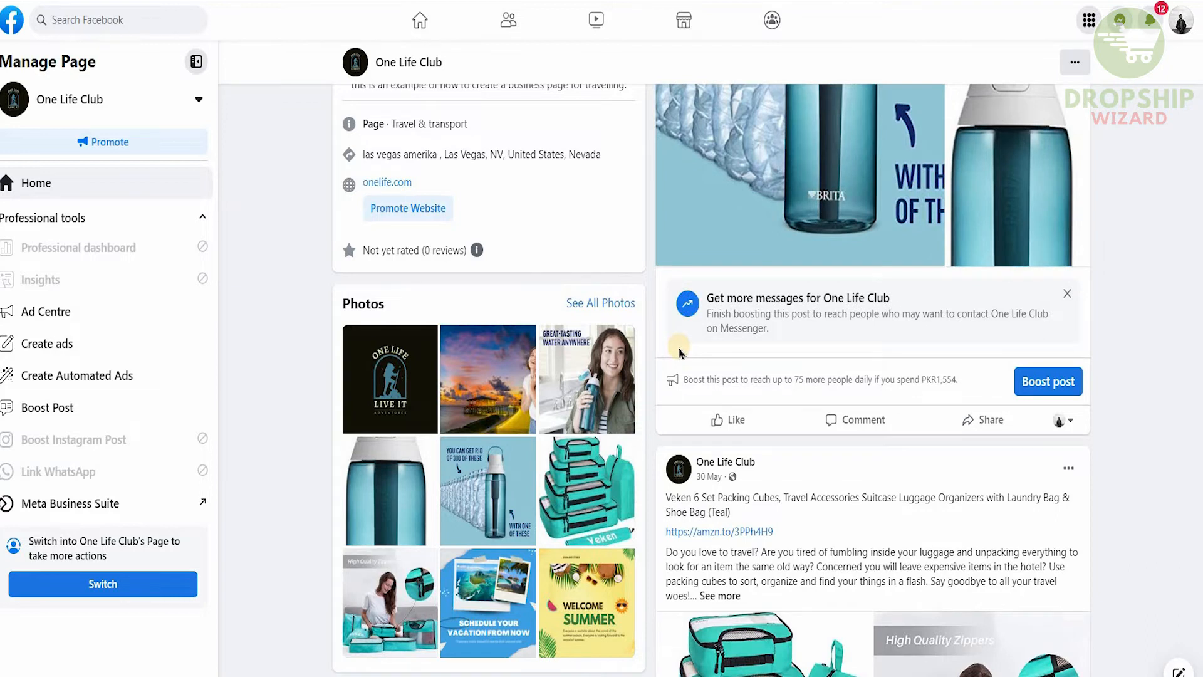
scroll(680, 353, down, 1)
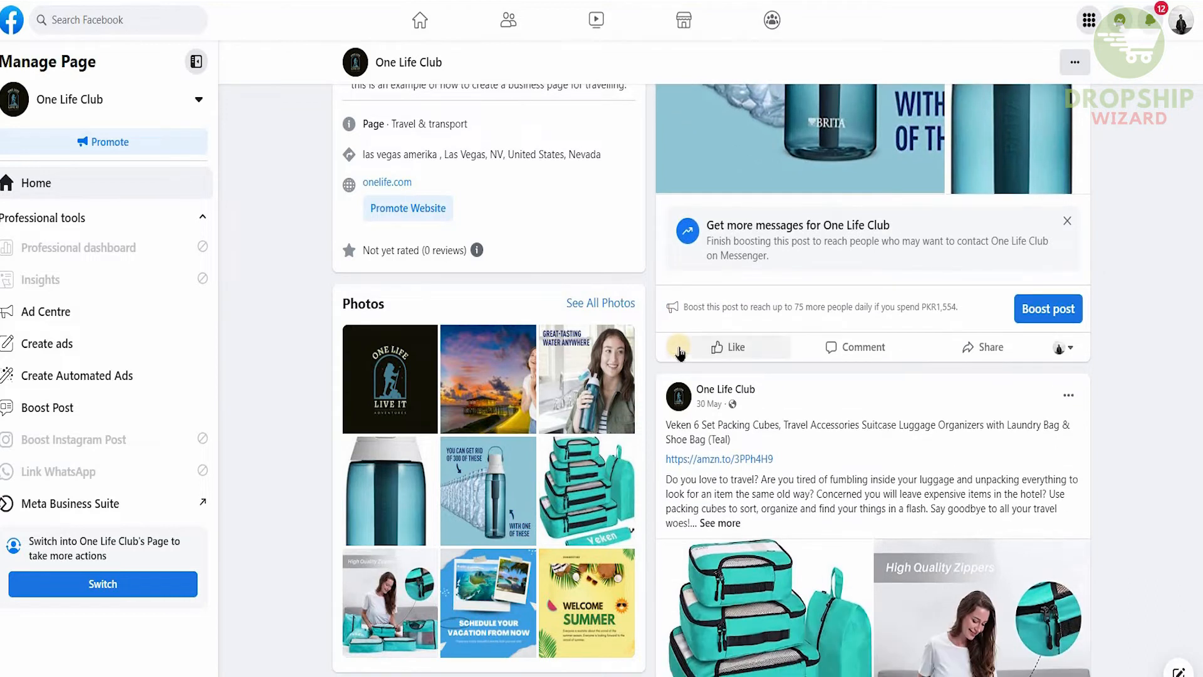
mouse_move(680, 353)
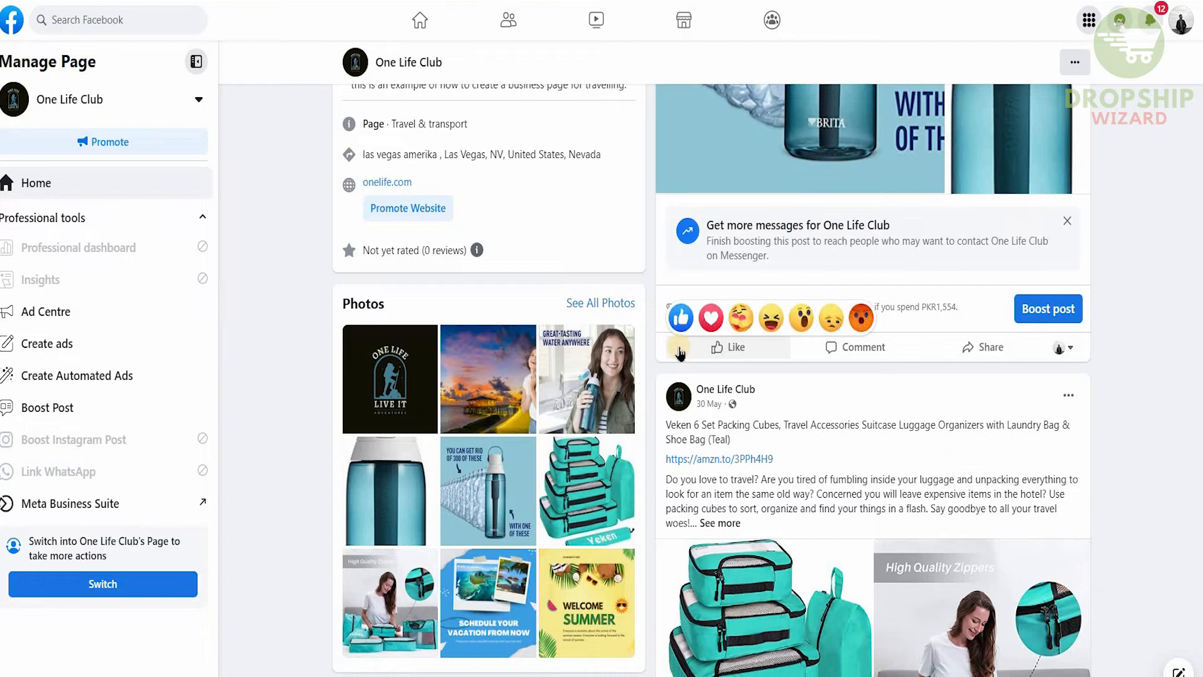
scroll(680, 353, down, 4)
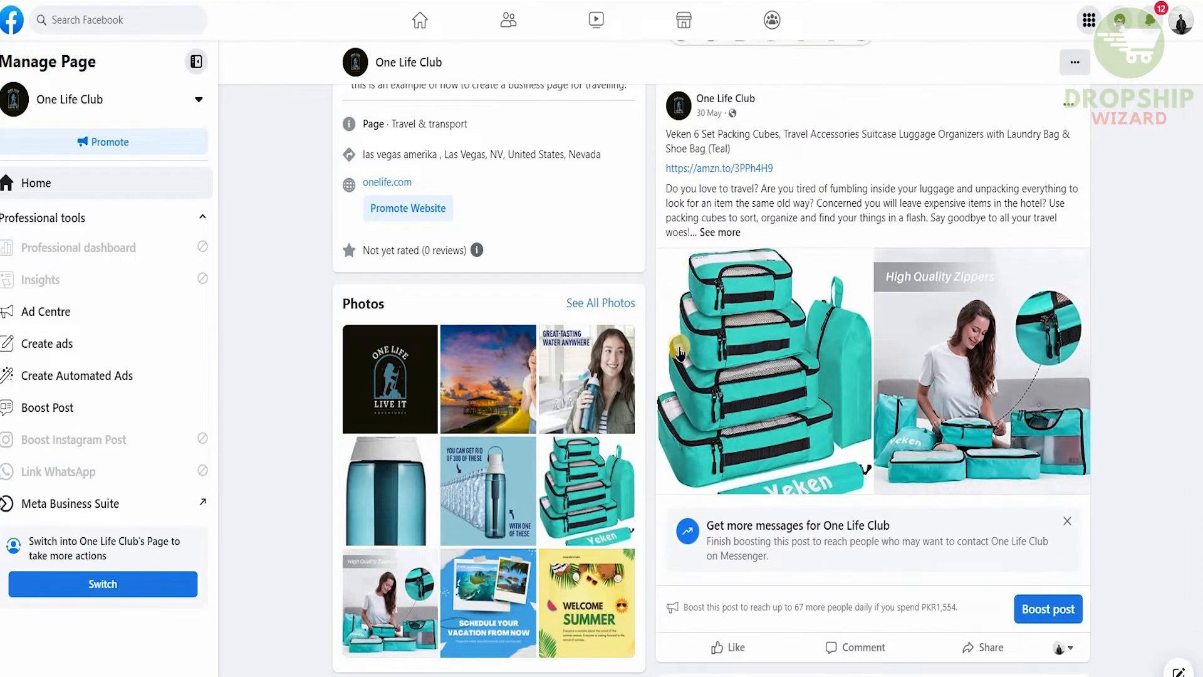
scroll(680, 353, down, 2)
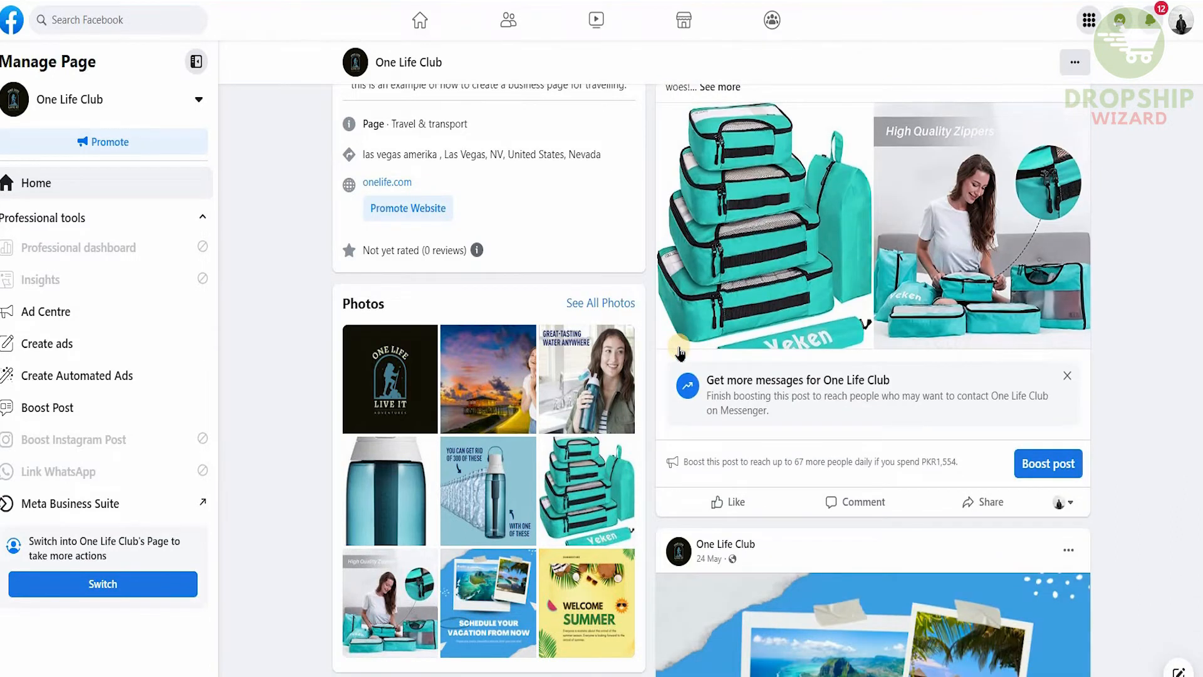
scroll(680, 353, down, 10)
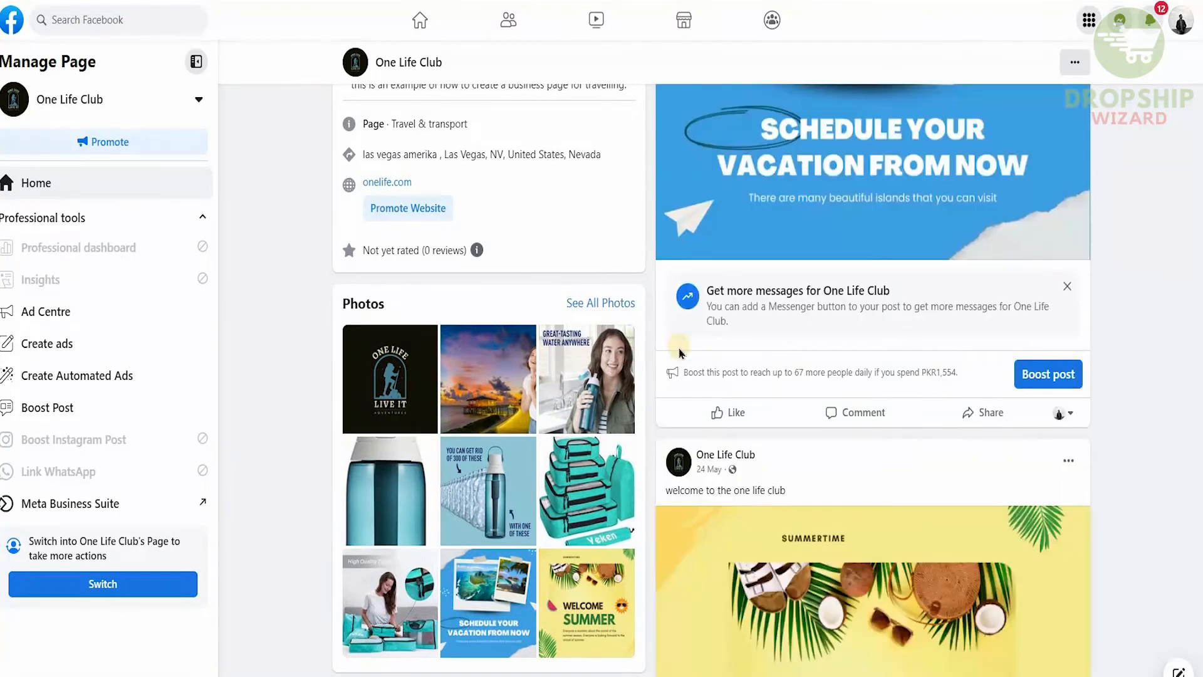
scroll(679, 353, down, 2)
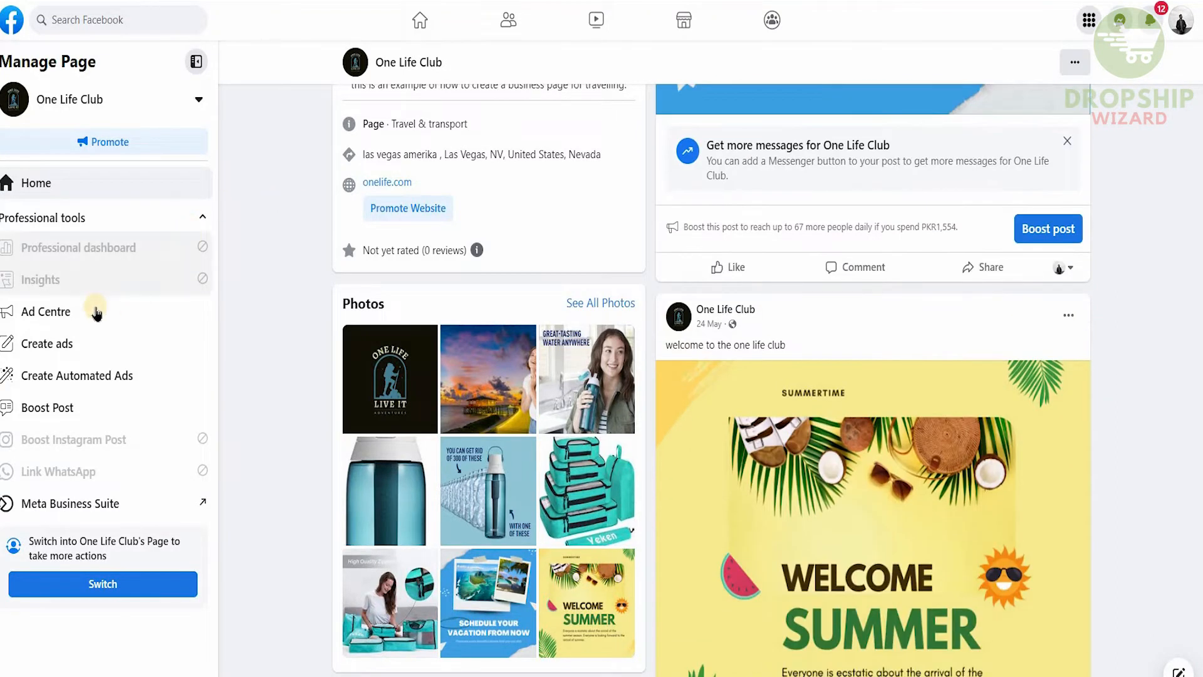
Open the page's Ad Centre, review its summary and tools, and start an ad of the Create new ad type.
click(96, 313)
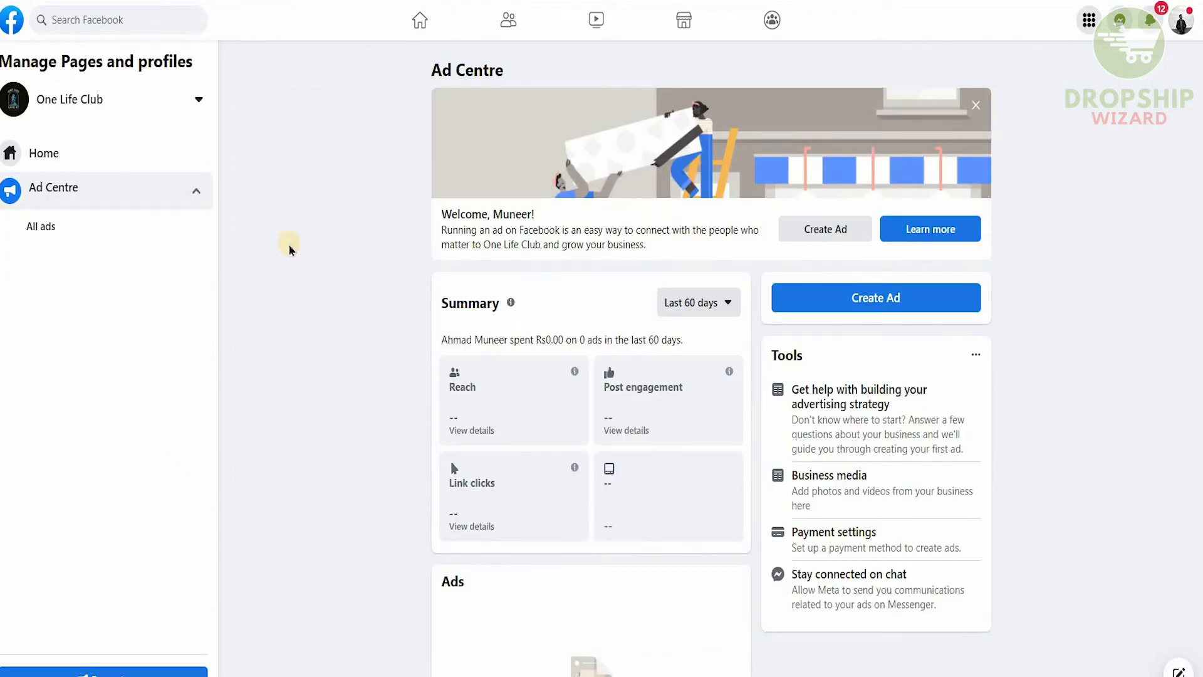
scroll(288, 249, down, 1)
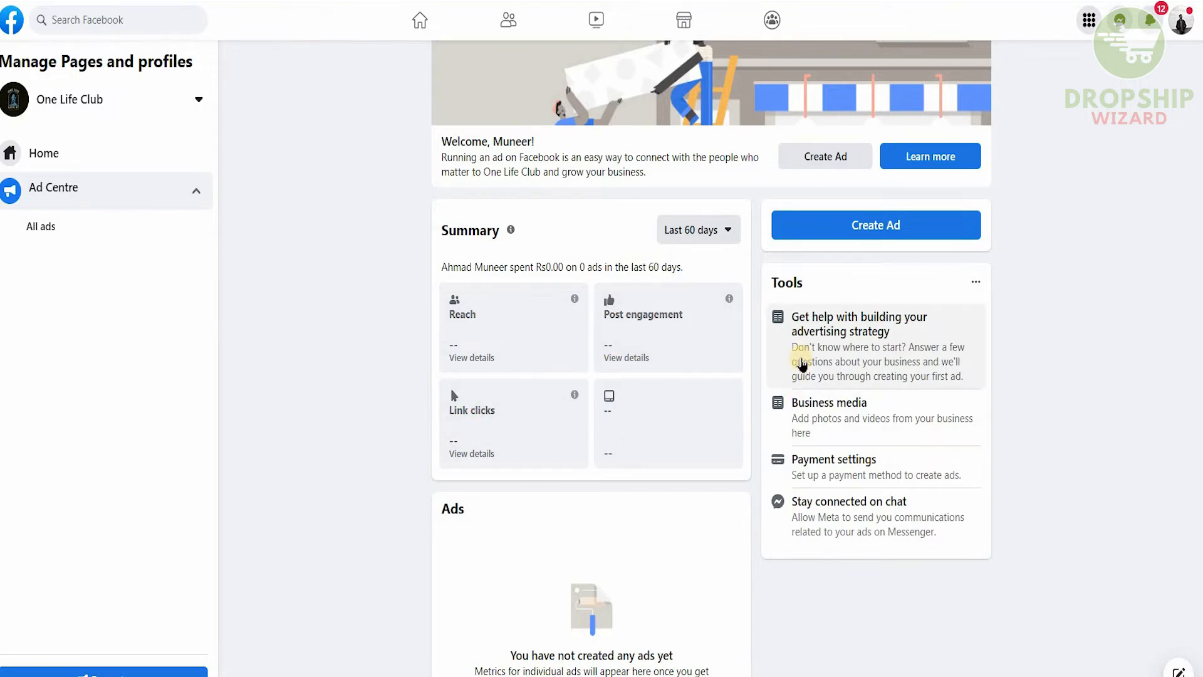
scroll(802, 363, down, 2)
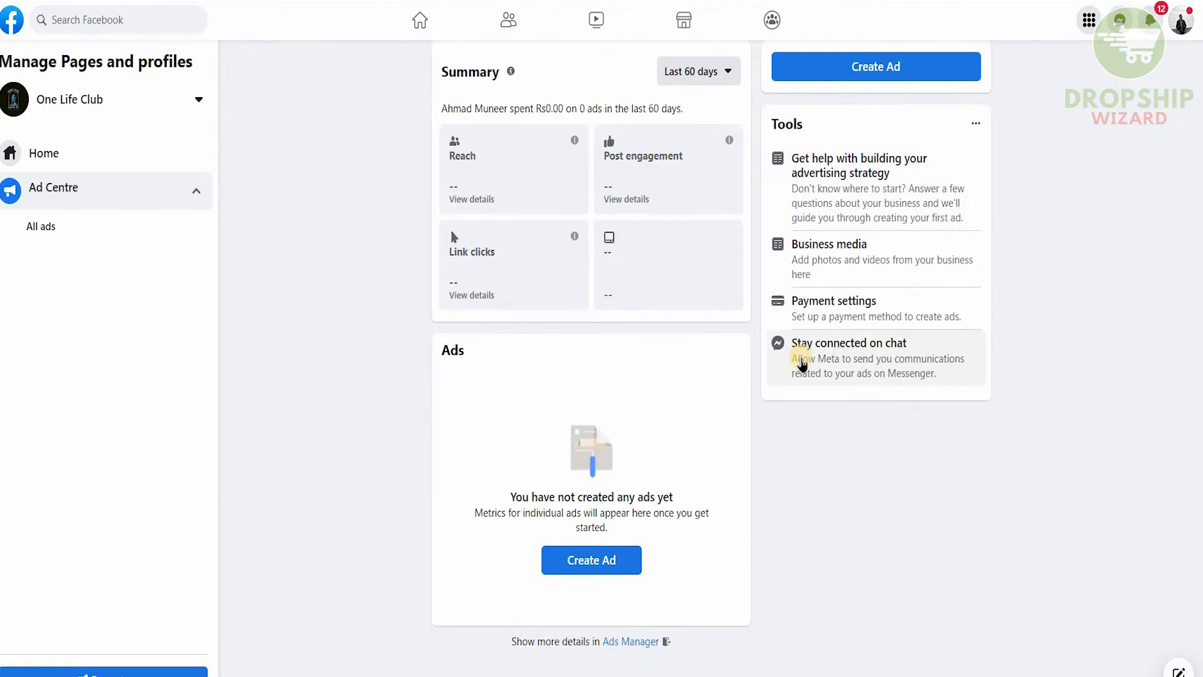
scroll(802, 364, up, 3)
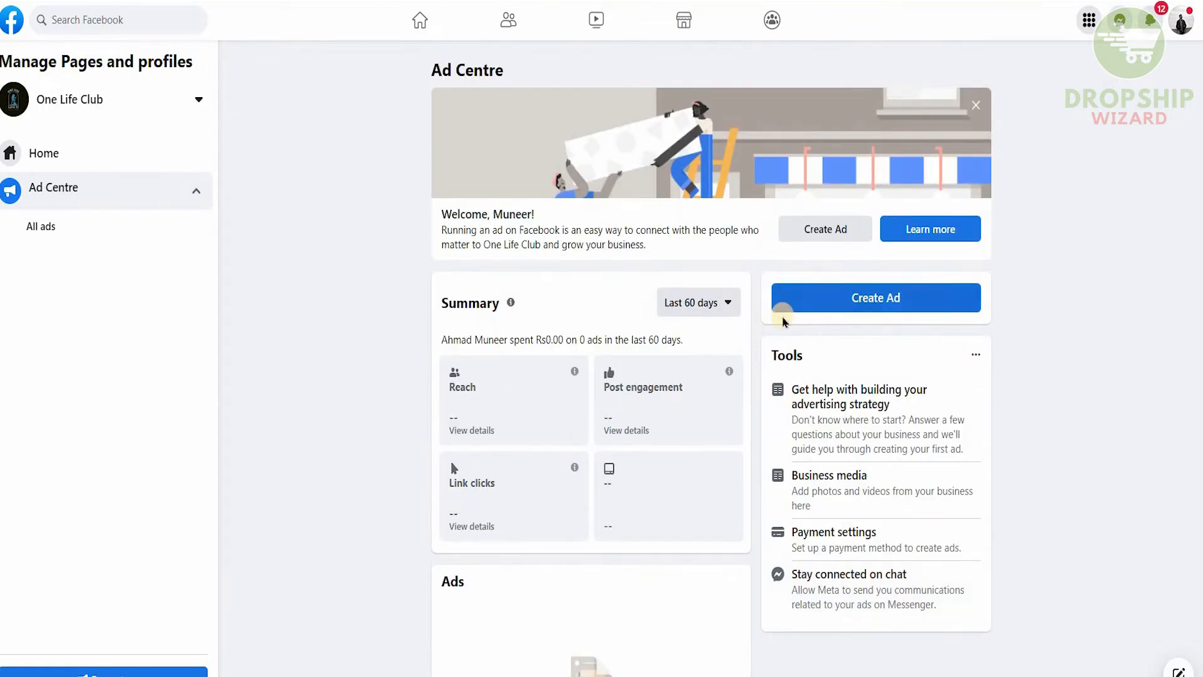
click(913, 299)
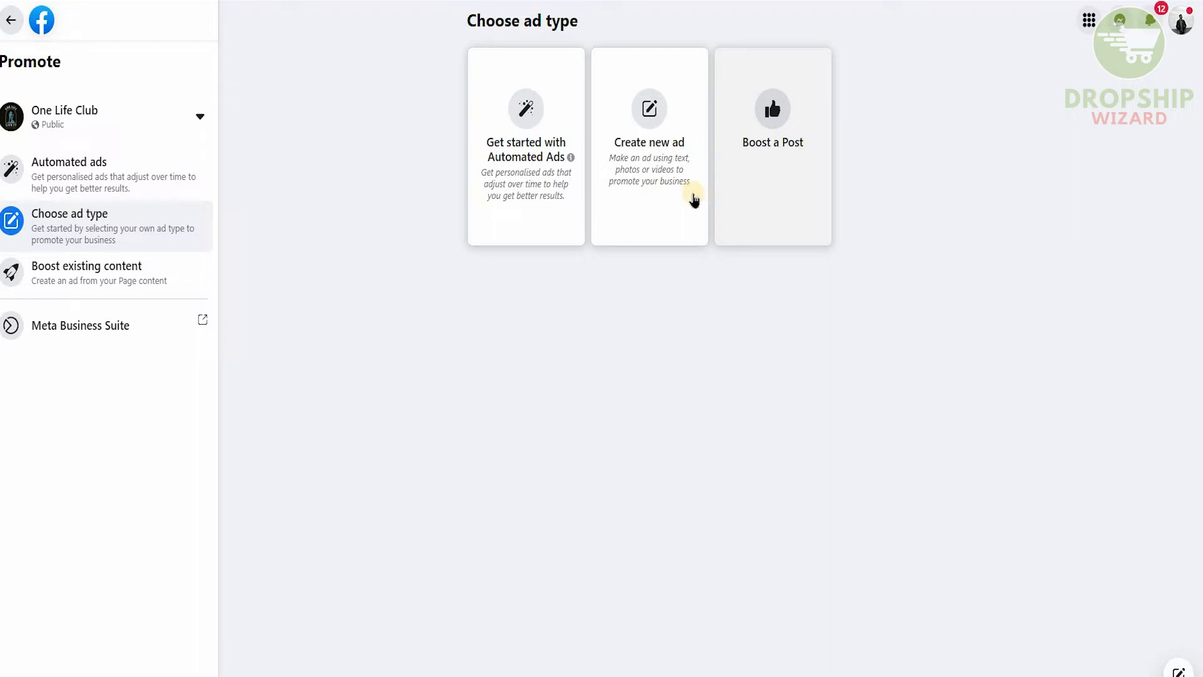
click(669, 184)
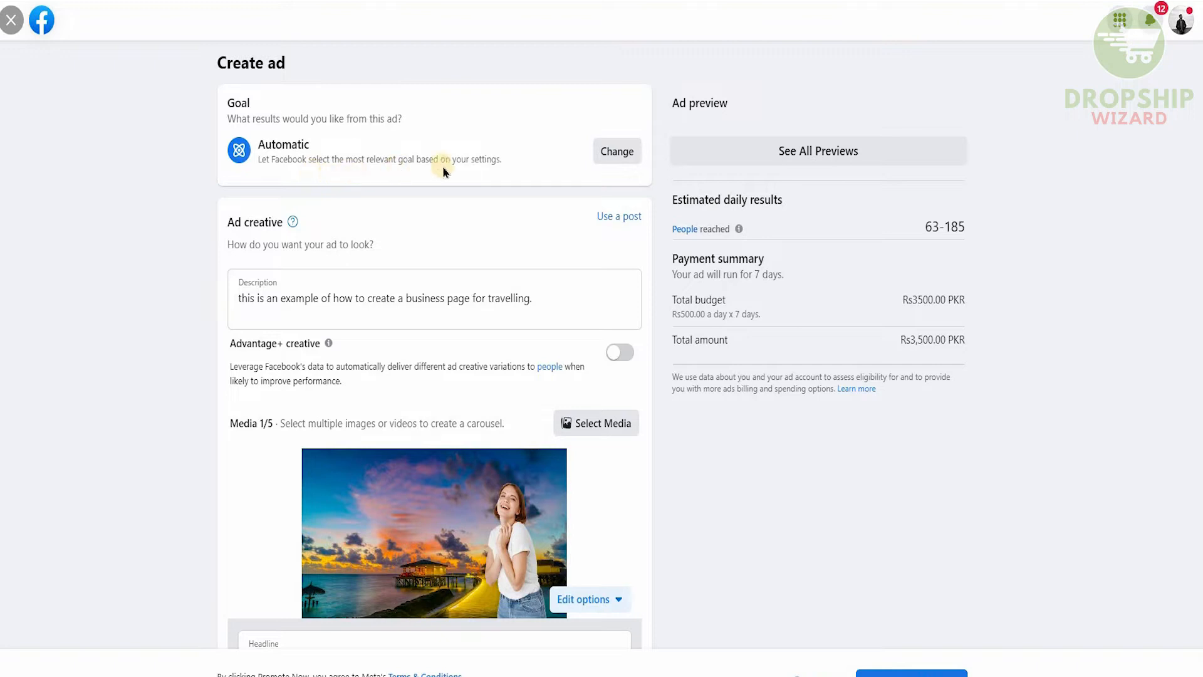
Change the ad's goal to Get more website visitors and save it.
click(611, 150)
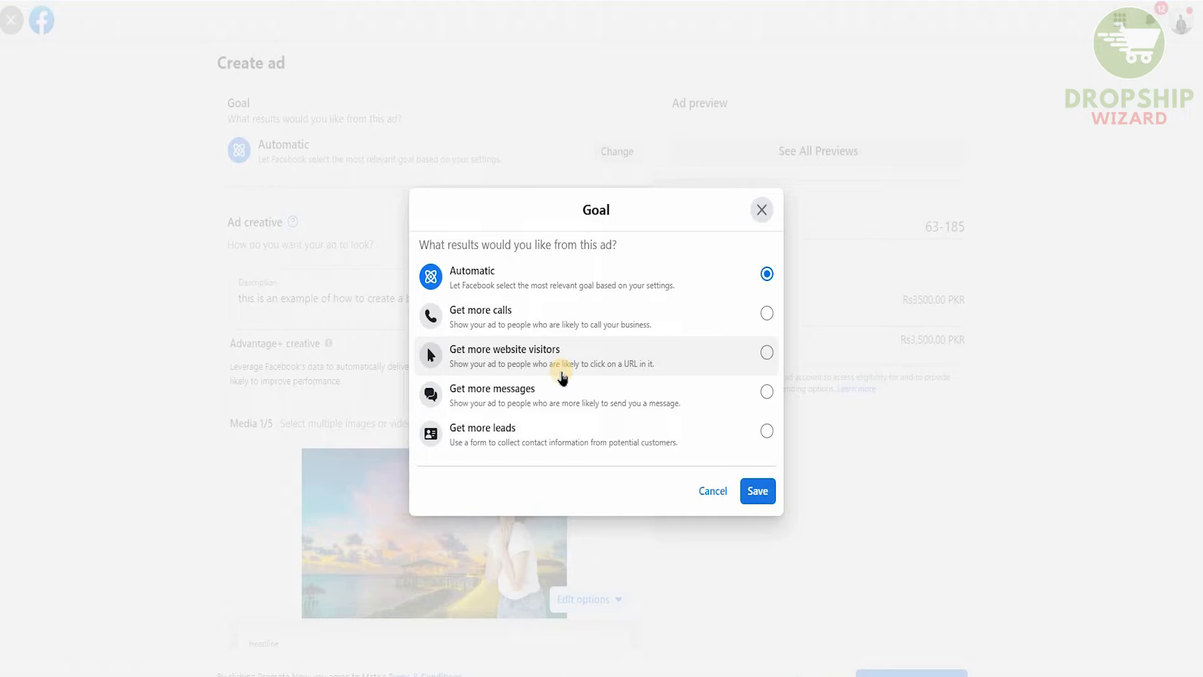
click(560, 375)
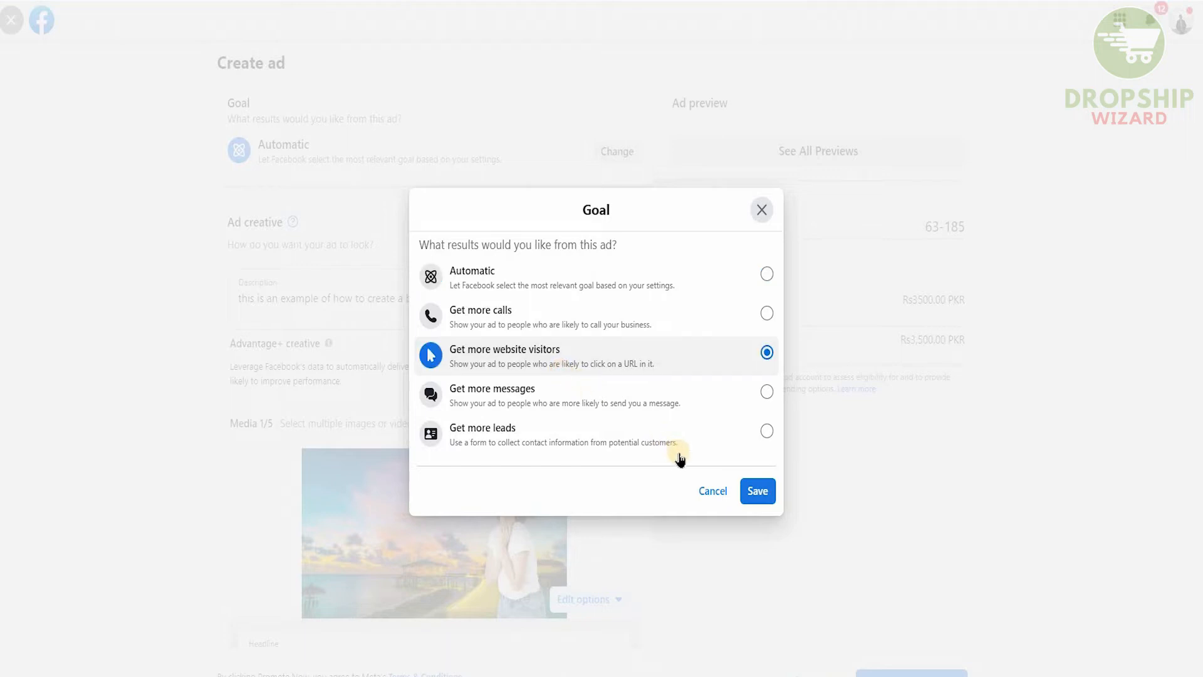
click(750, 494)
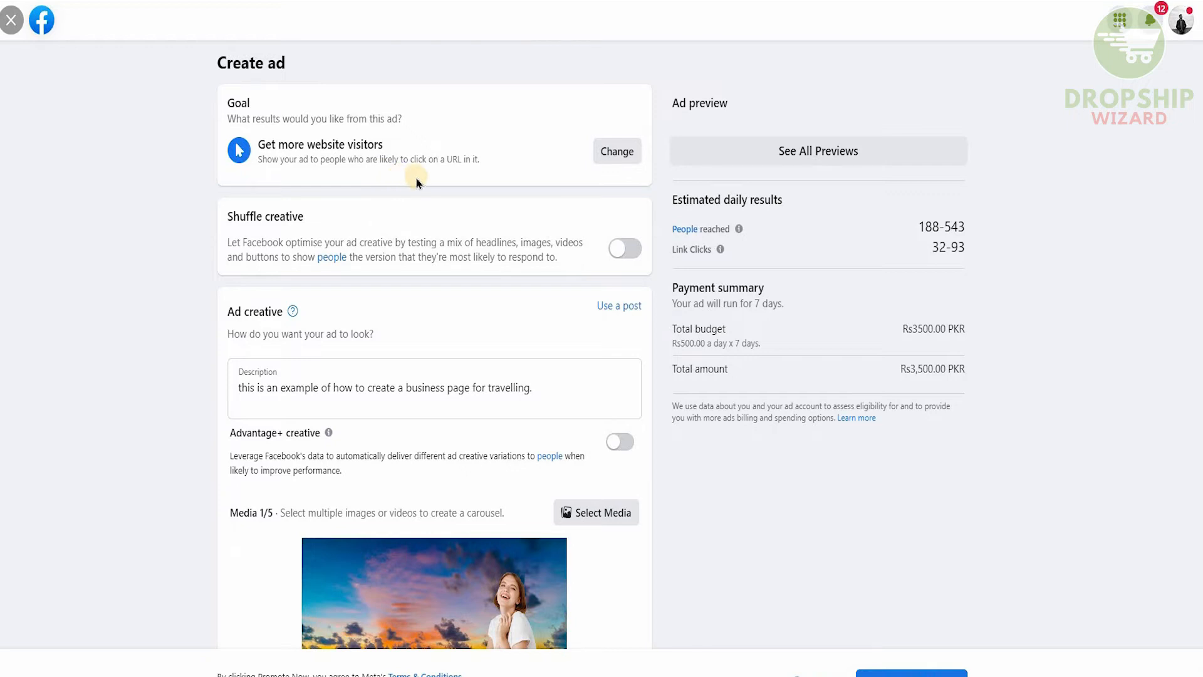
Review the ad creative section and browse the page's published posts offered for use in the ad, then close the list.
scroll(417, 182, down, 1)
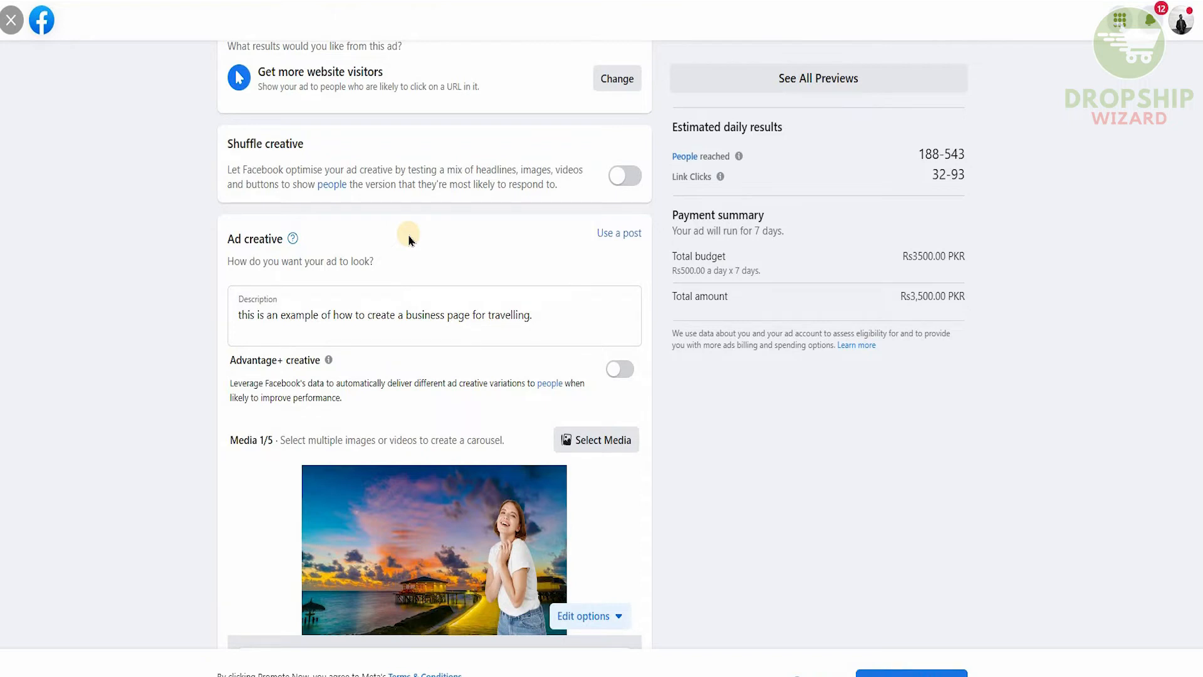
scroll(408, 240, down, 1)
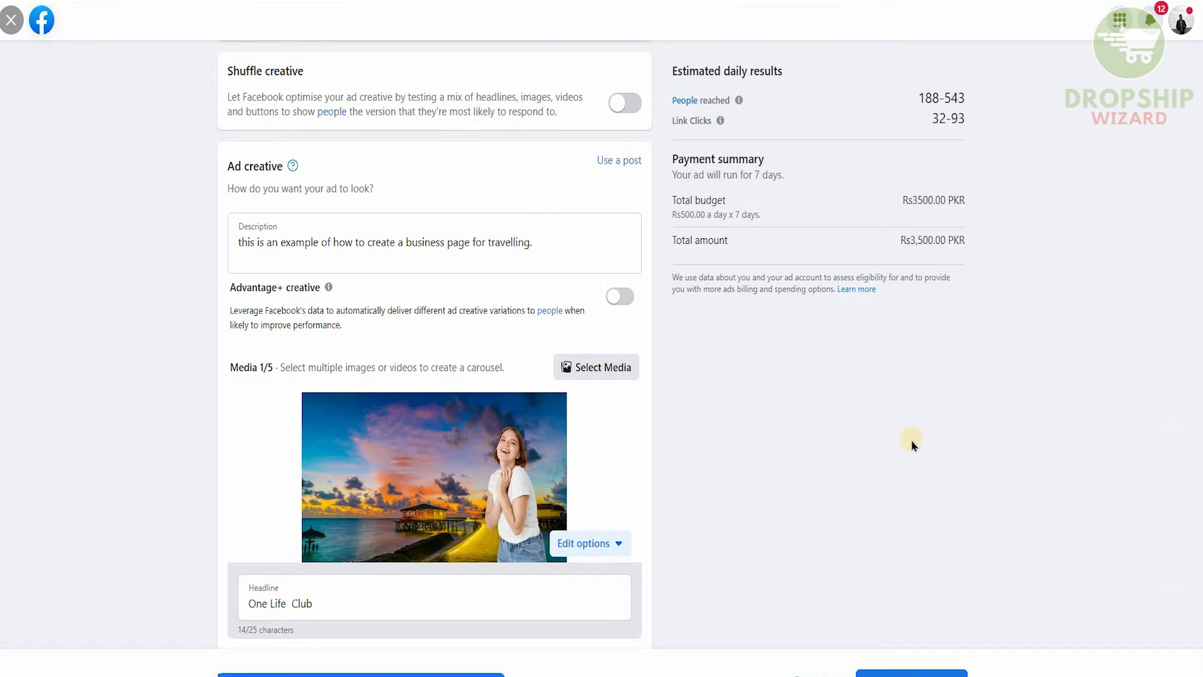
click(624, 161)
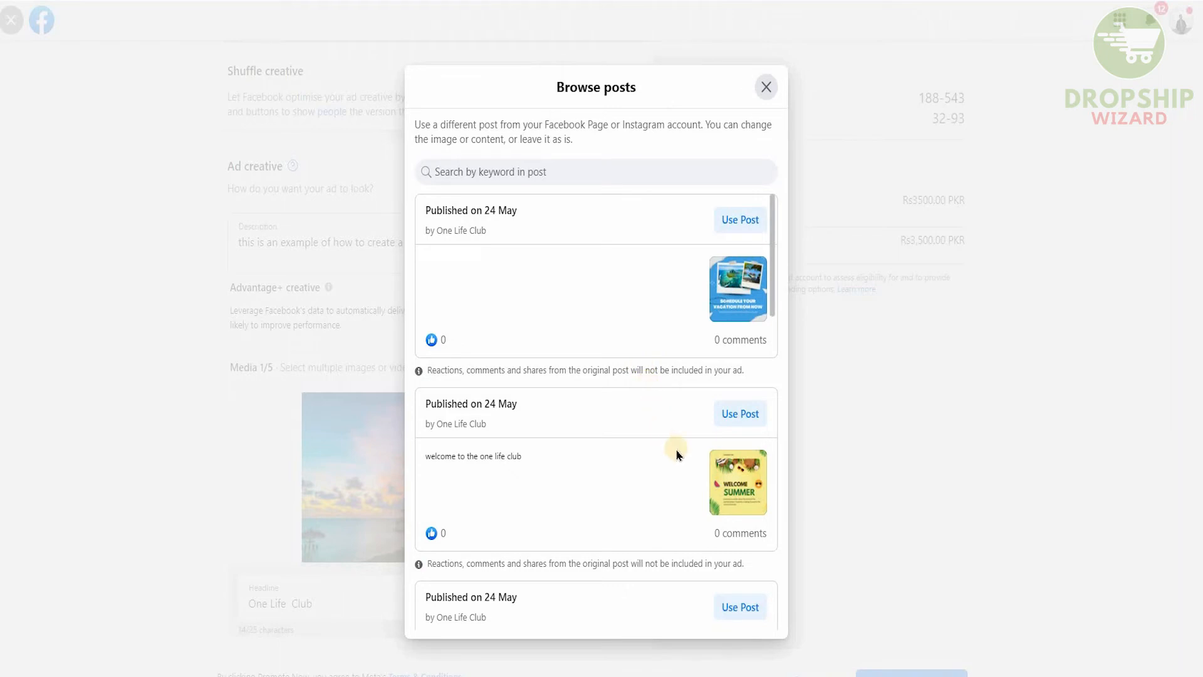
scroll(704, 363, down, 8)
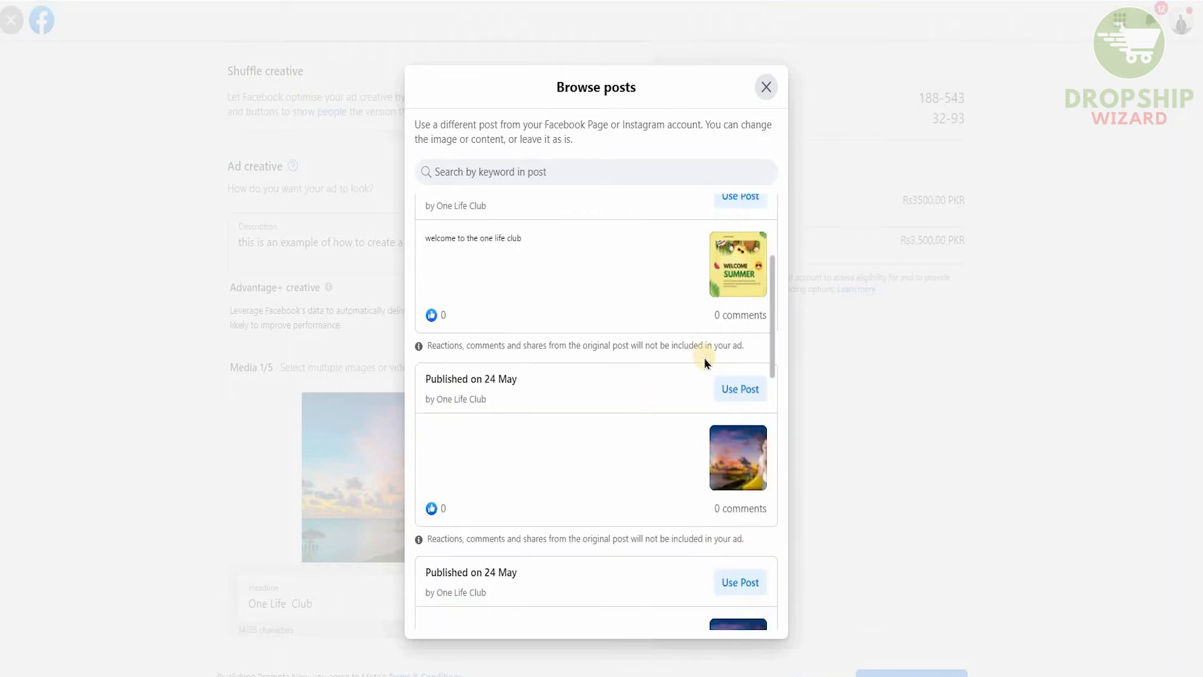
scroll(704, 362, down, 2)
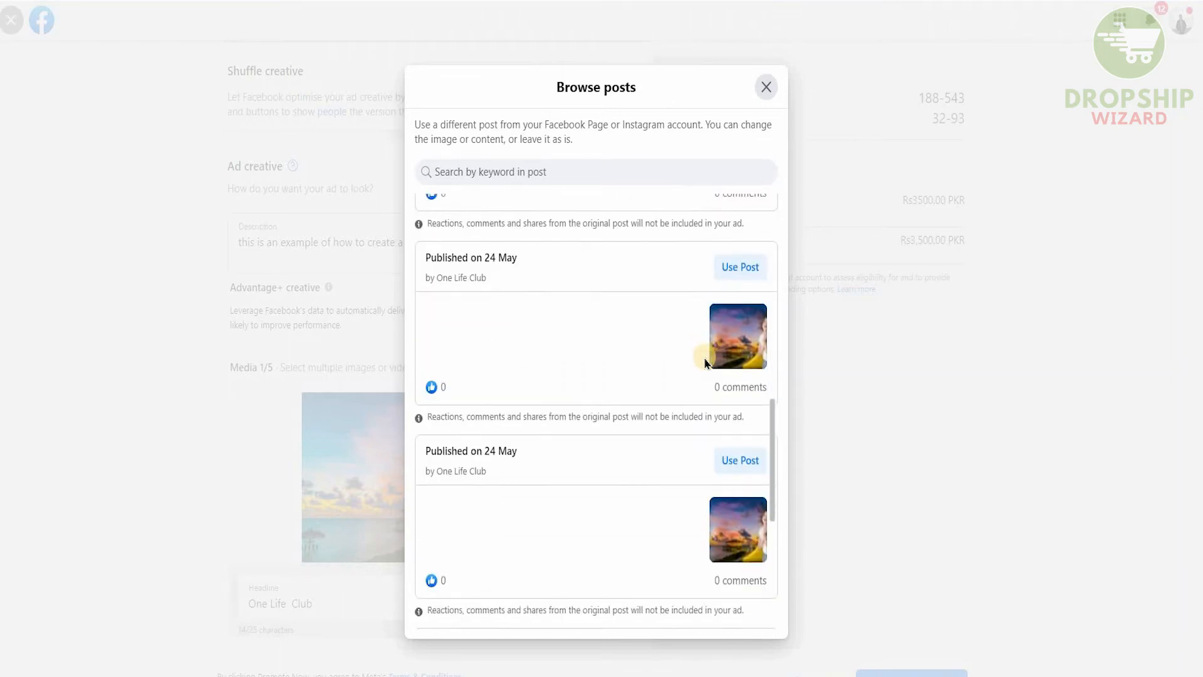
scroll(704, 362, down, 4)
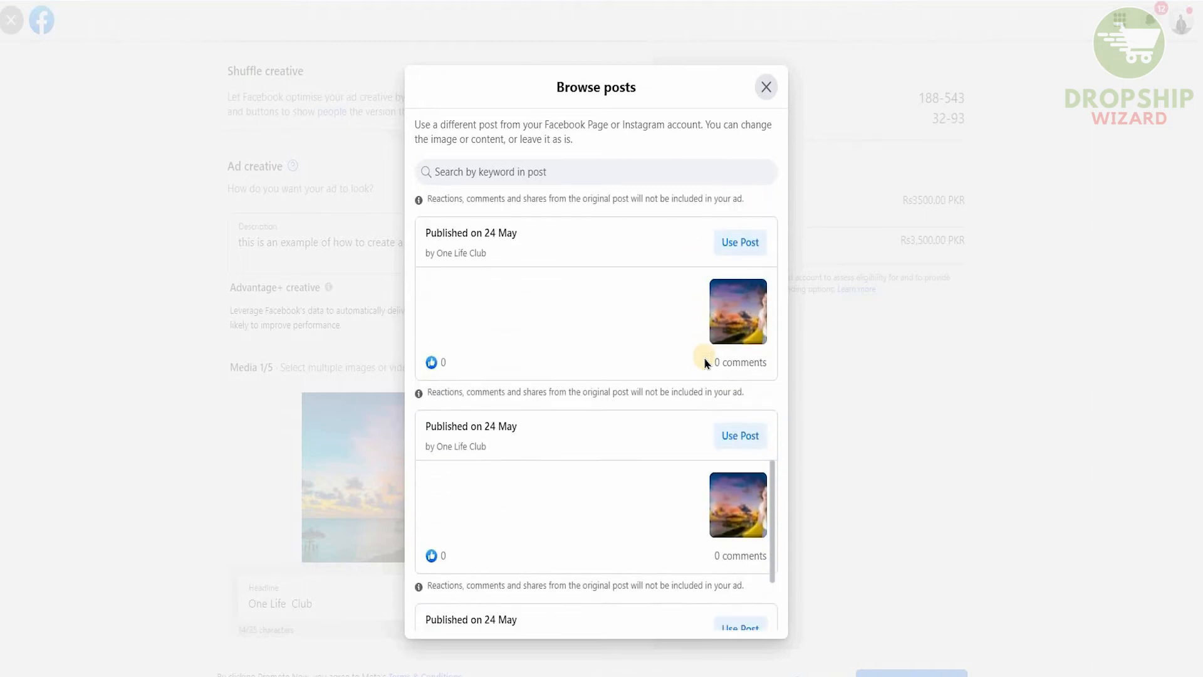
scroll(704, 362, down, 5)
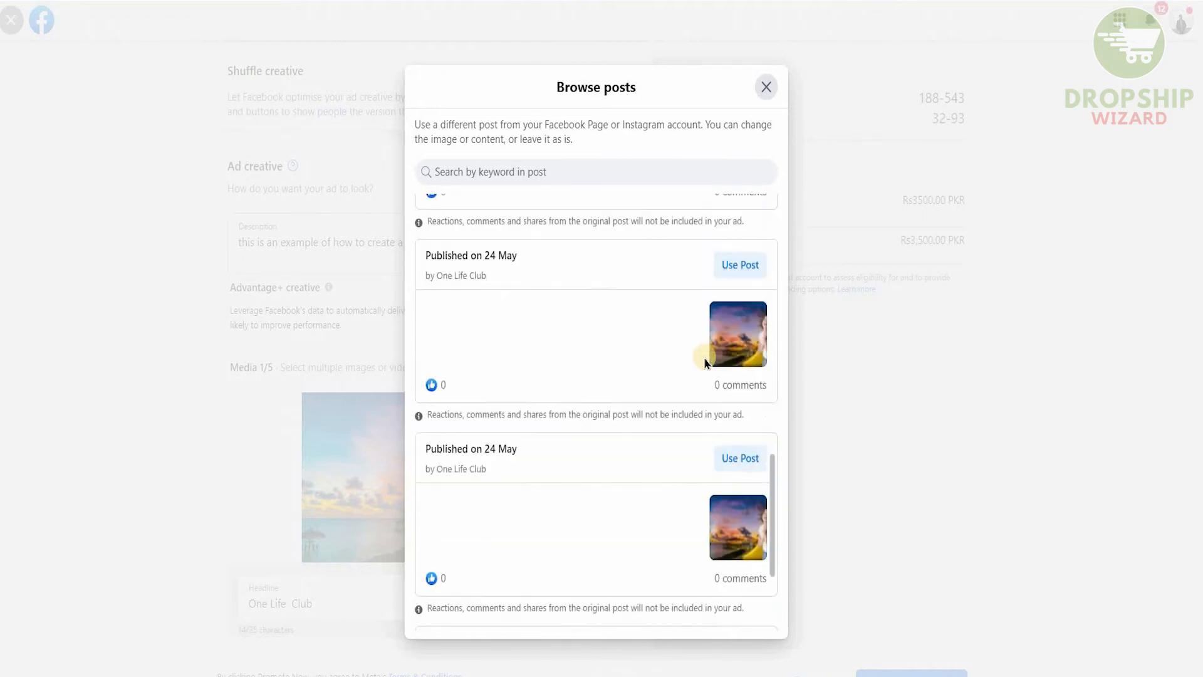
scroll(705, 362, up, 8)
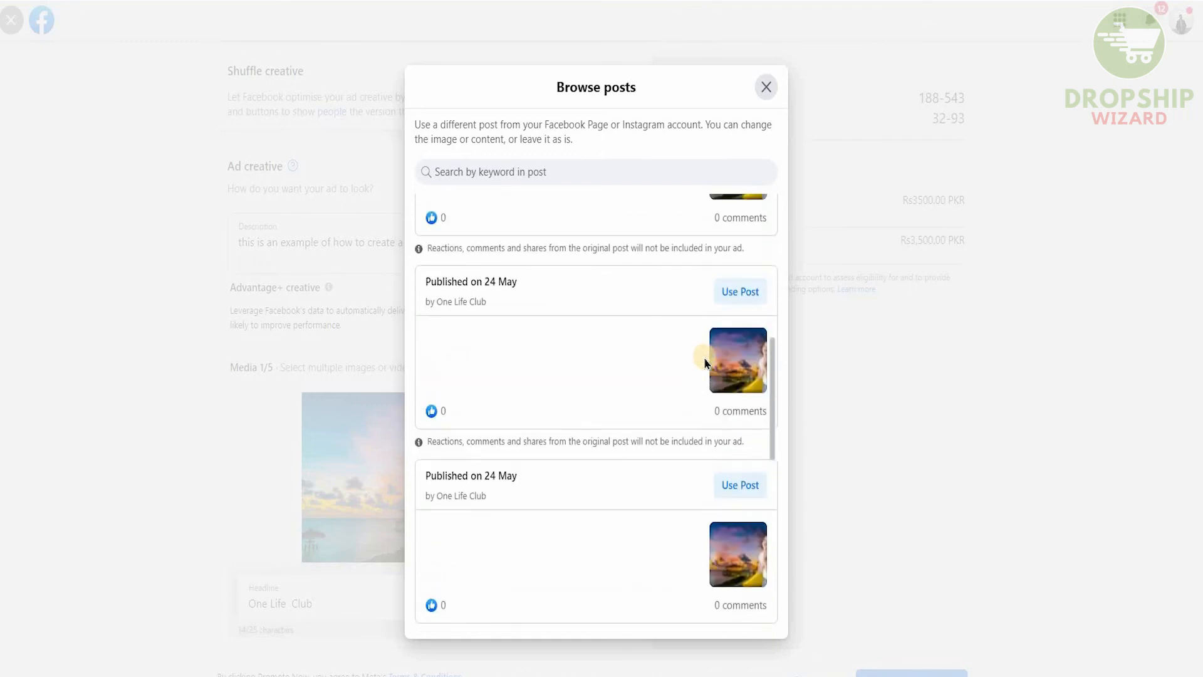
scroll(705, 362, up, 3)
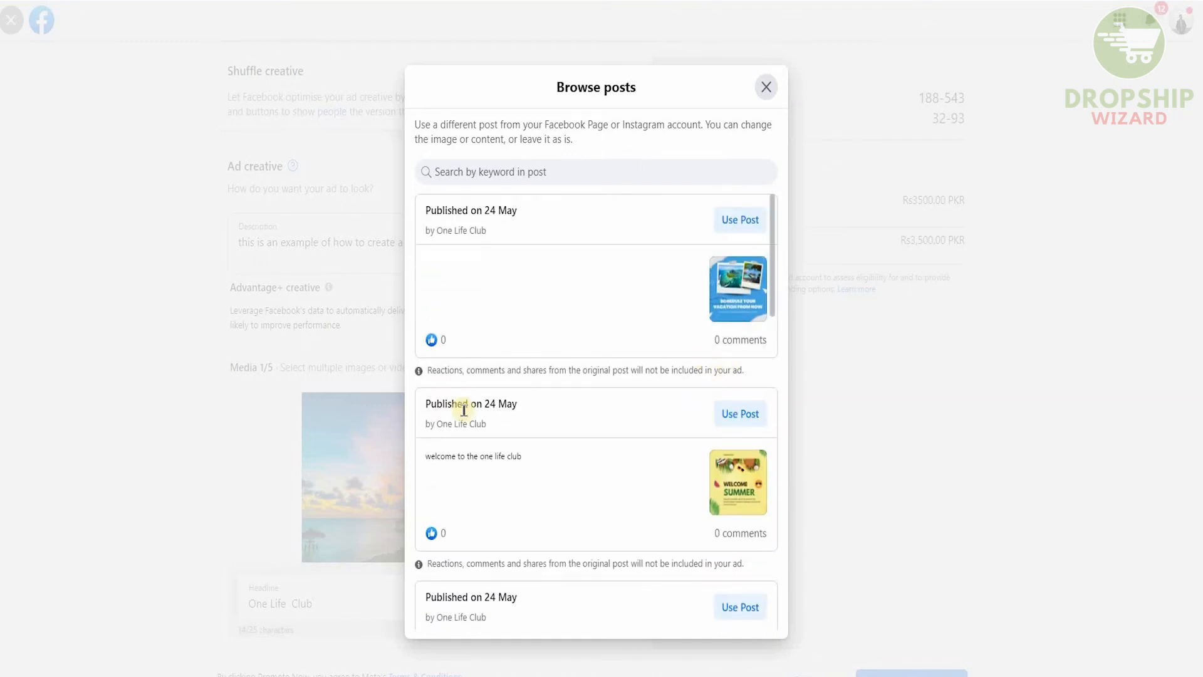
click(764, 87)
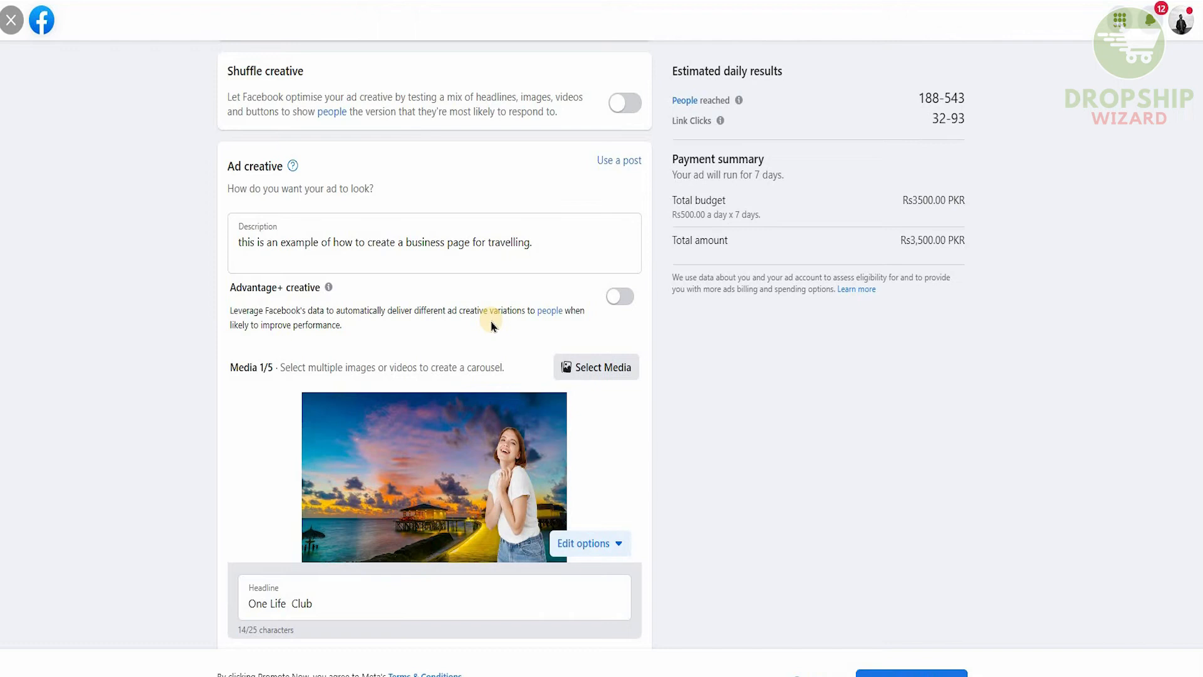
Replace the beach image with a carousel of four page images: filter bottle, stacked teal bags, woman with bags, and woman holding the bottle.
scroll(492, 326, down, 1)
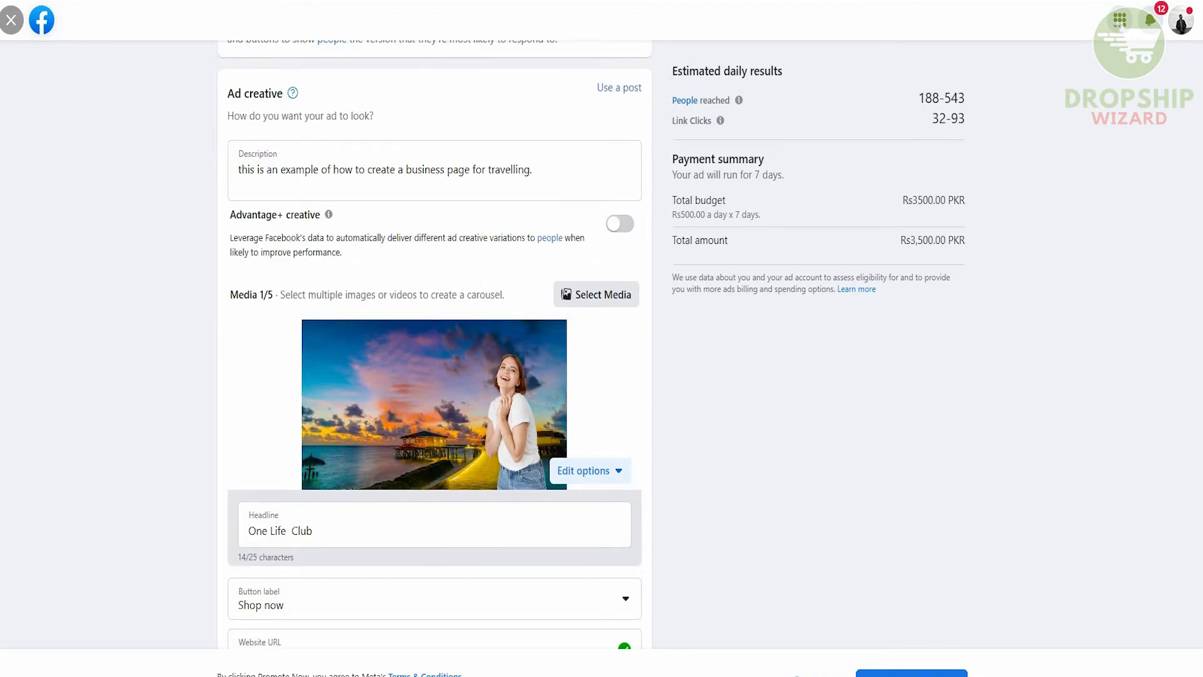
click(593, 302)
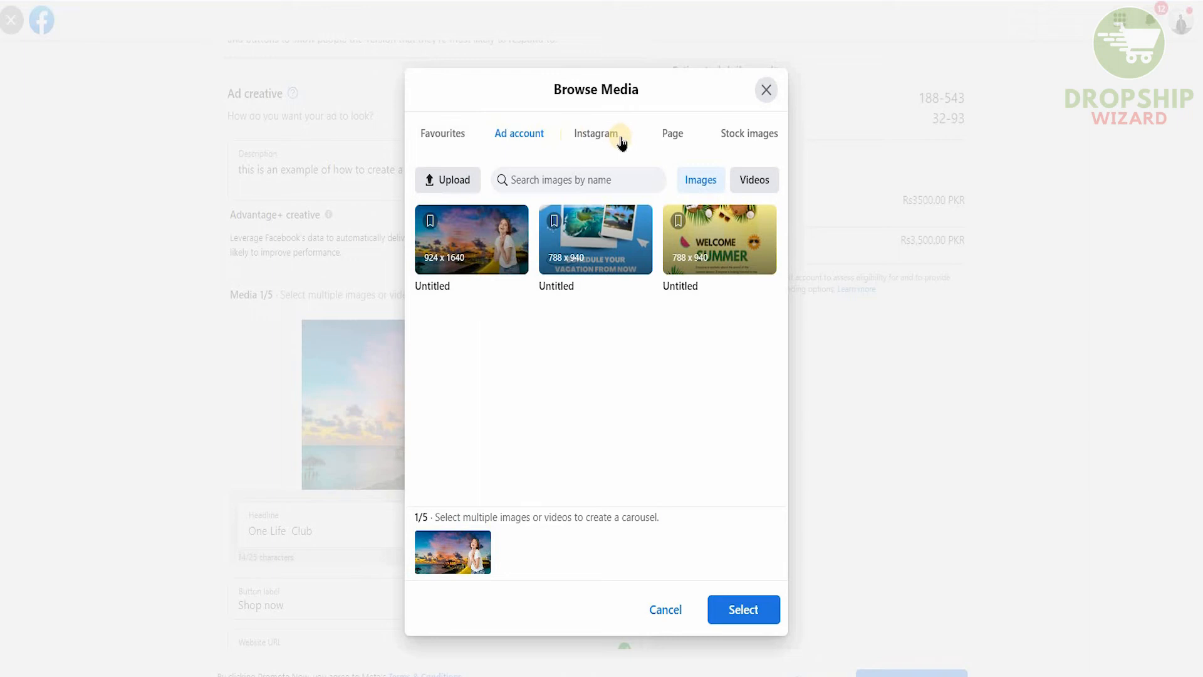
click(683, 138)
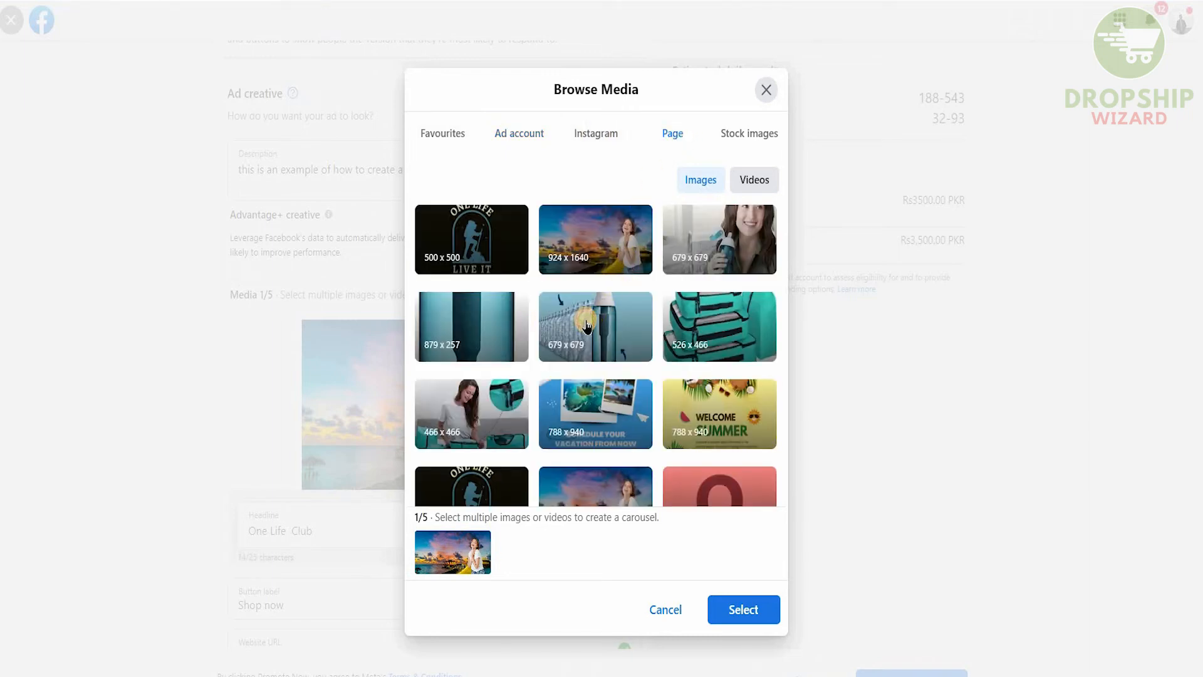
click(586, 324)
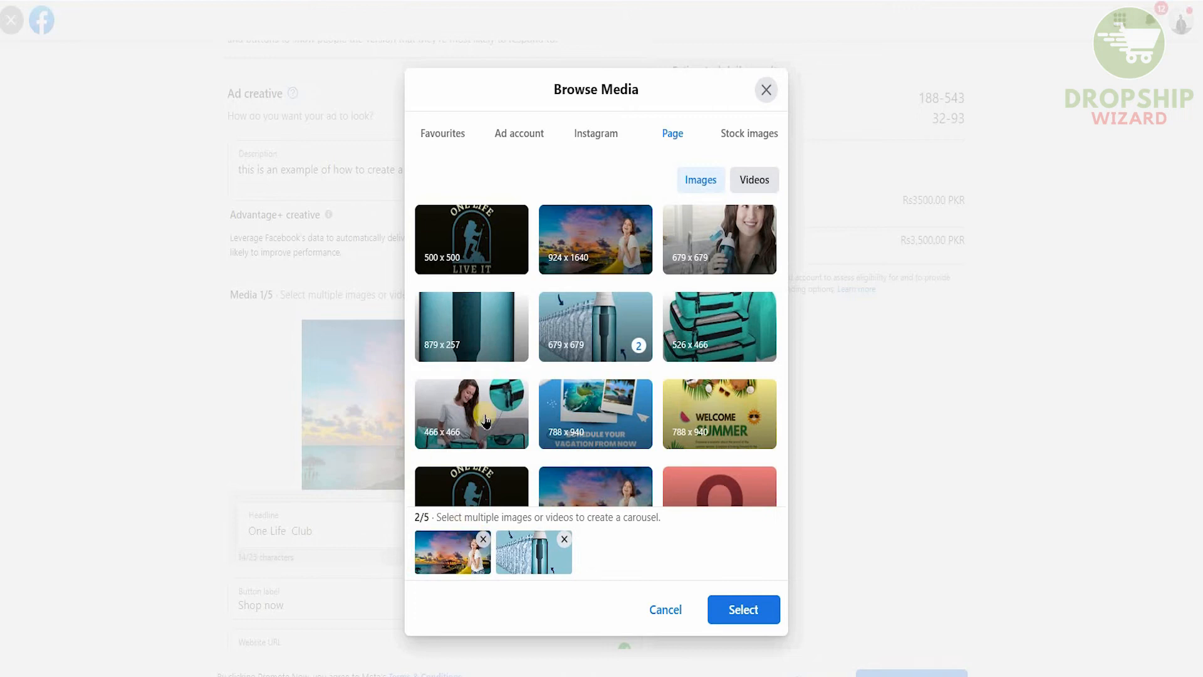
click(483, 539)
click(708, 323)
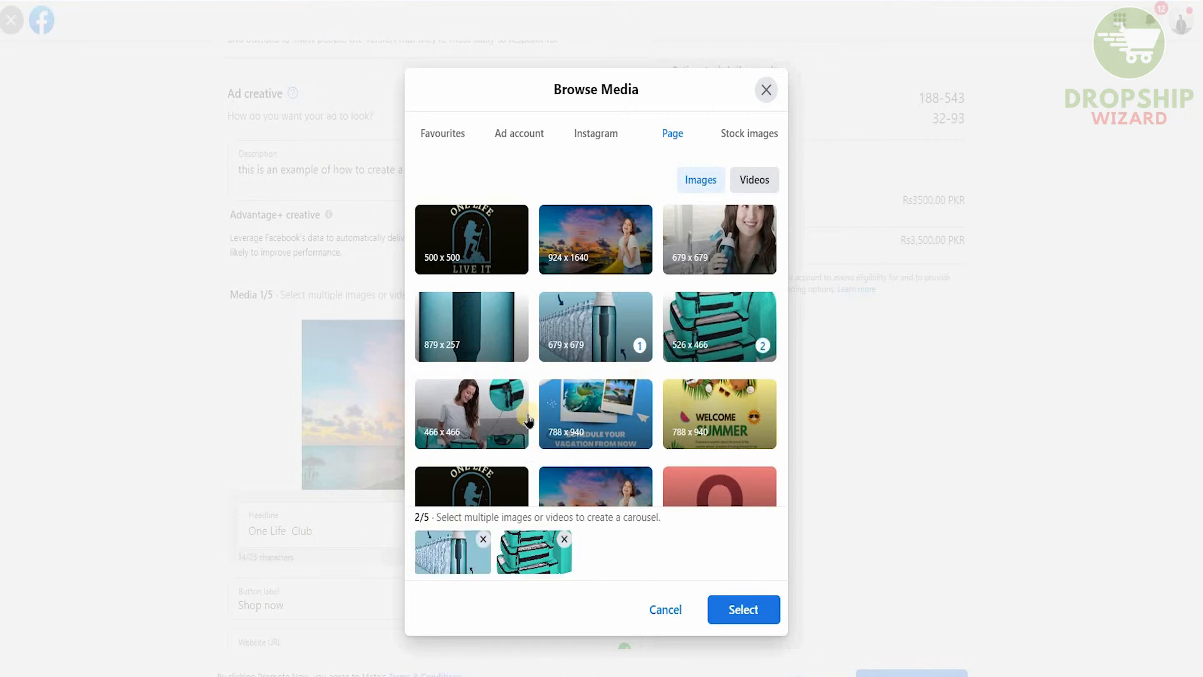
click(495, 411)
click(477, 326)
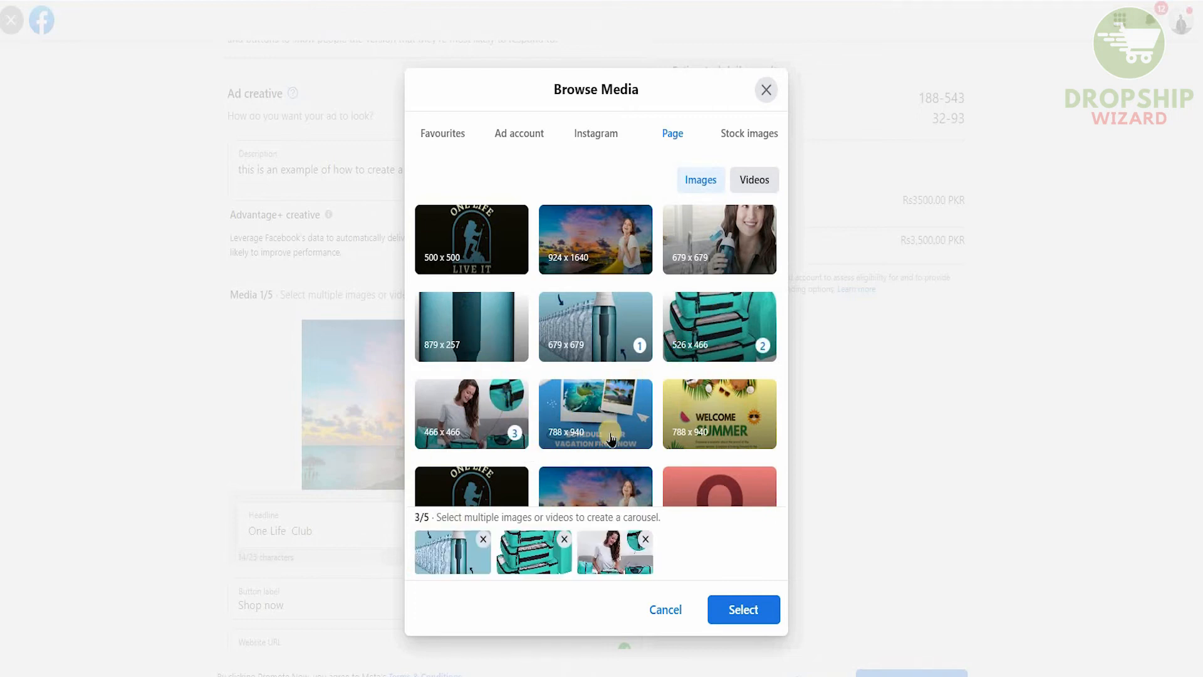
click(705, 234)
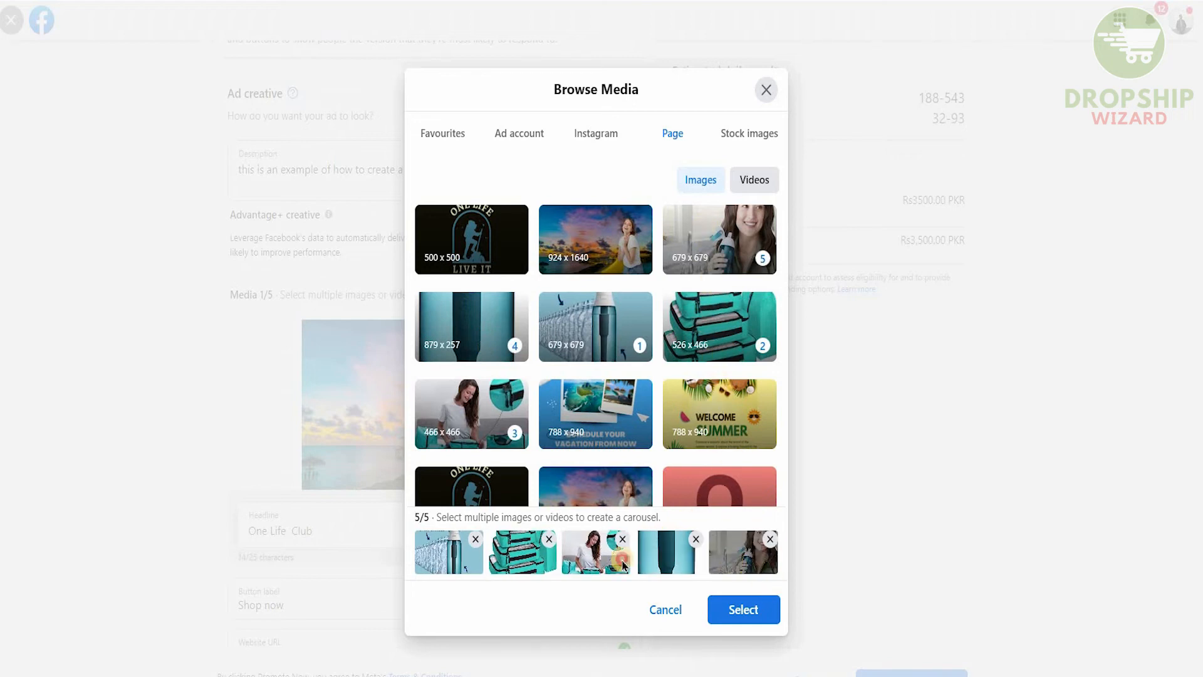
click(695, 539)
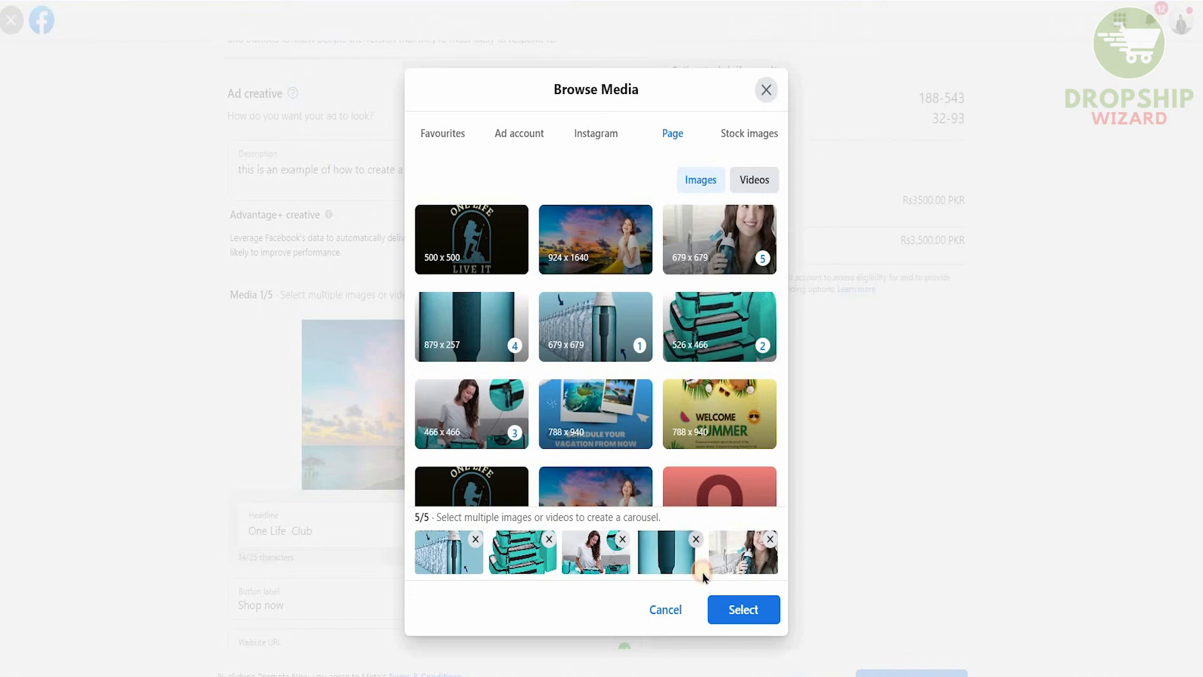
click(729, 611)
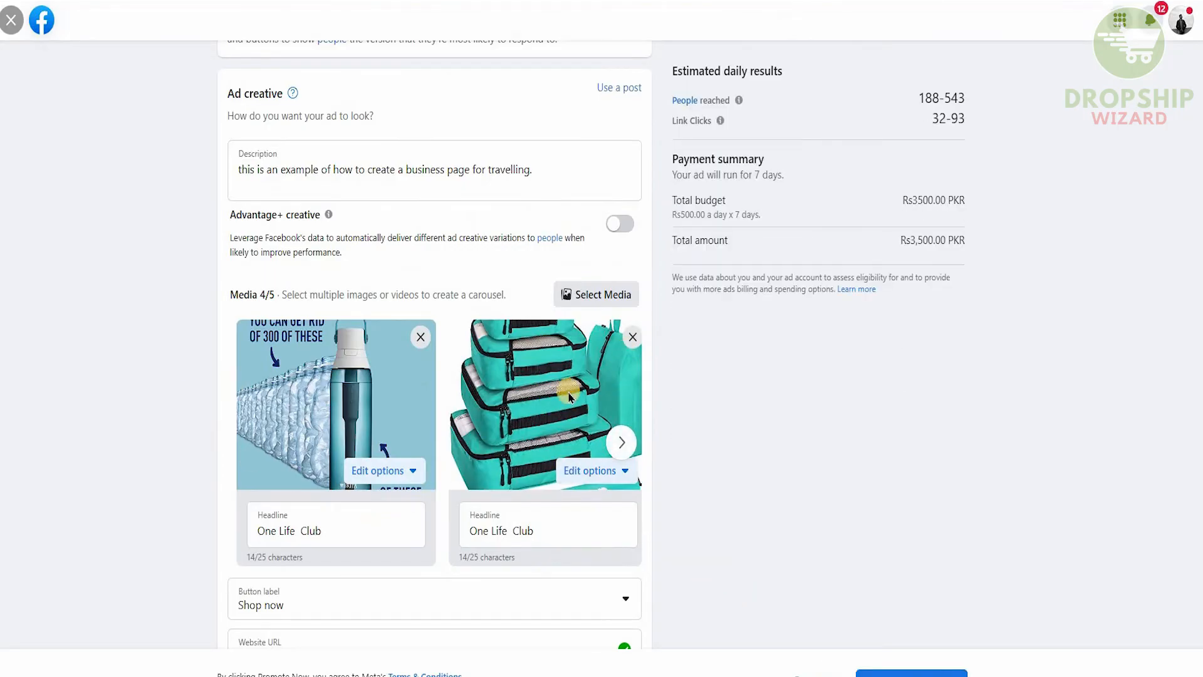
Replace the headline of the first carousel card, the filter bottle, with "Water Bottle Filter".
click(360, 523)
drag(355, 535, 251, 532)
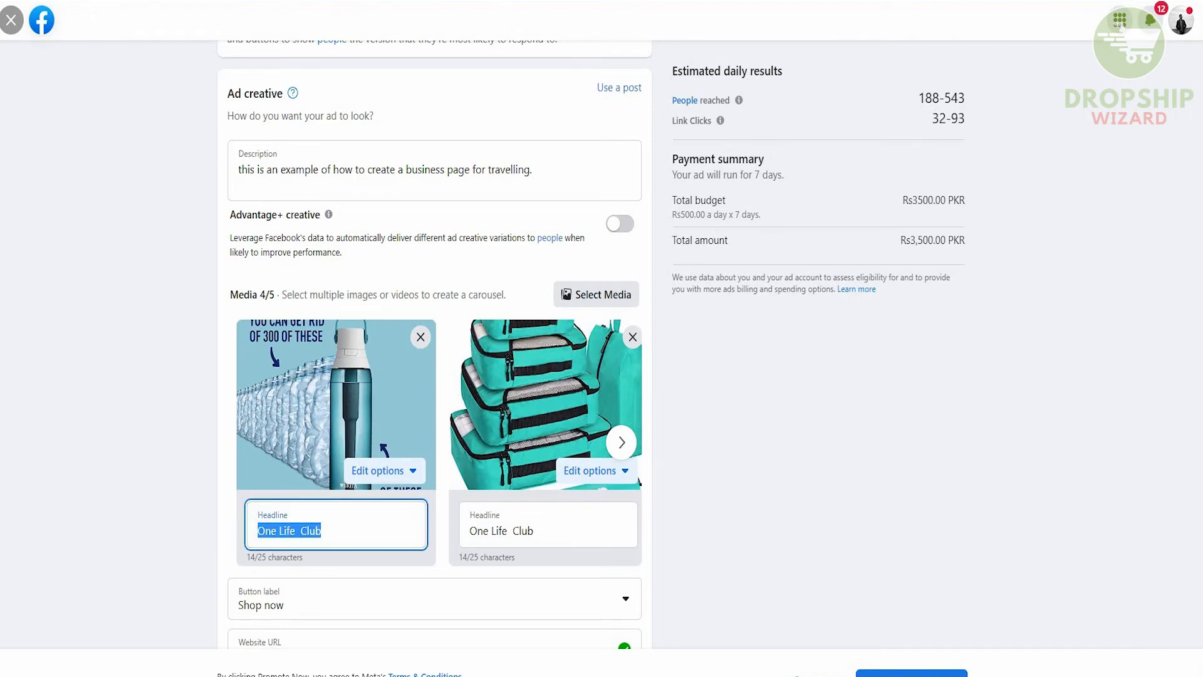
text(W)
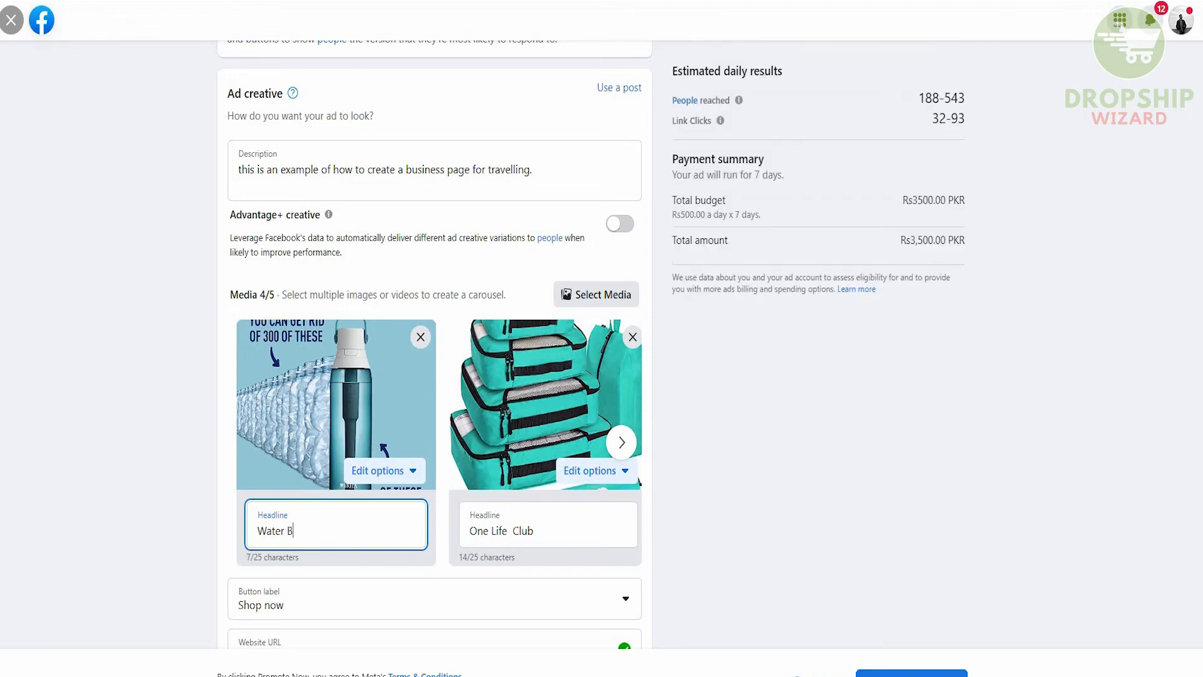
text(ater B)
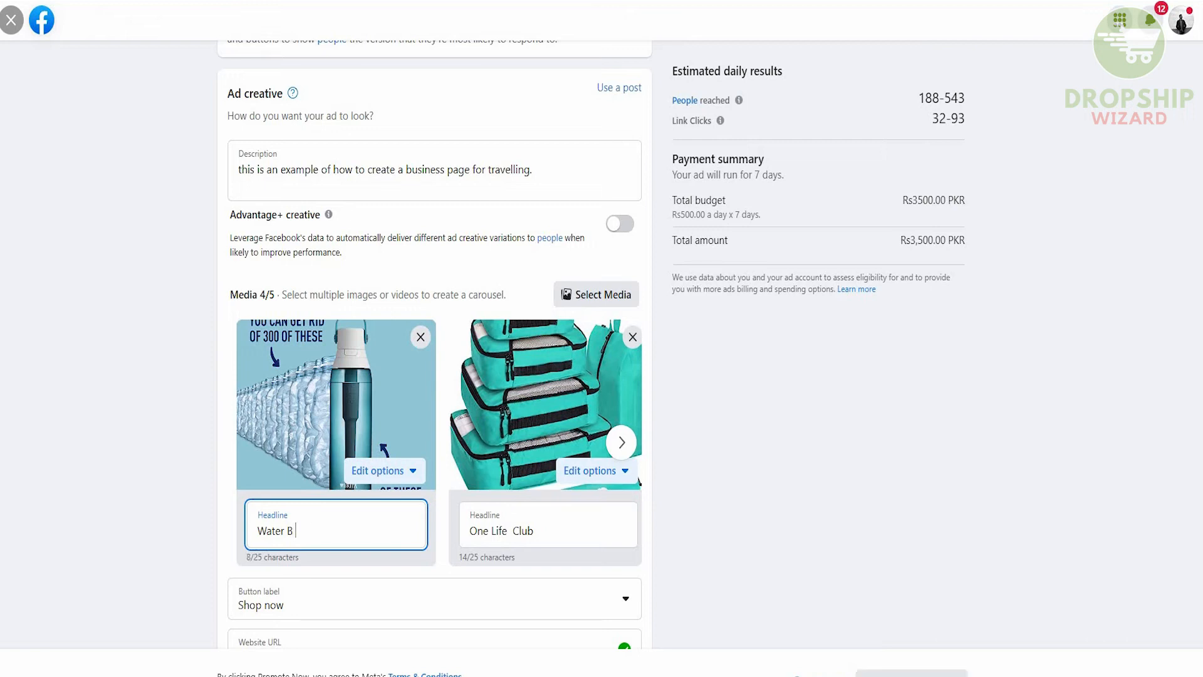
key(BackSpace)
text(ottle Filter)
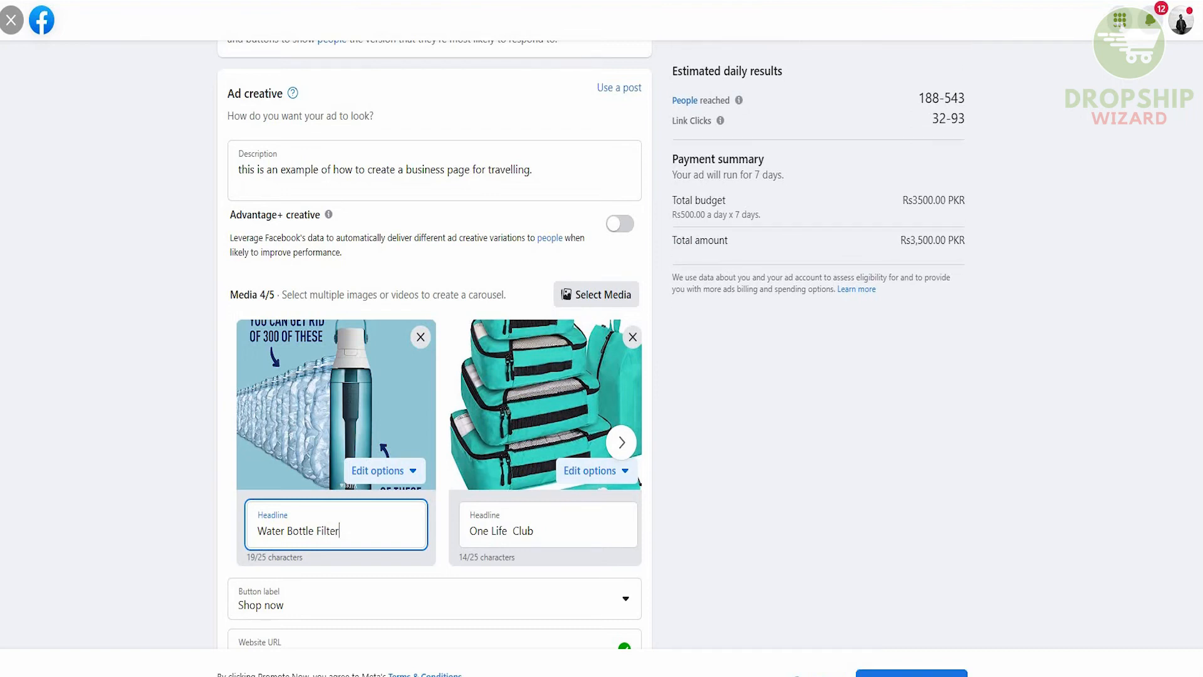
Replace the headline of the second carousel card, the stacked teal bags, with "Bags".
triple_click(562, 528)
text(B)
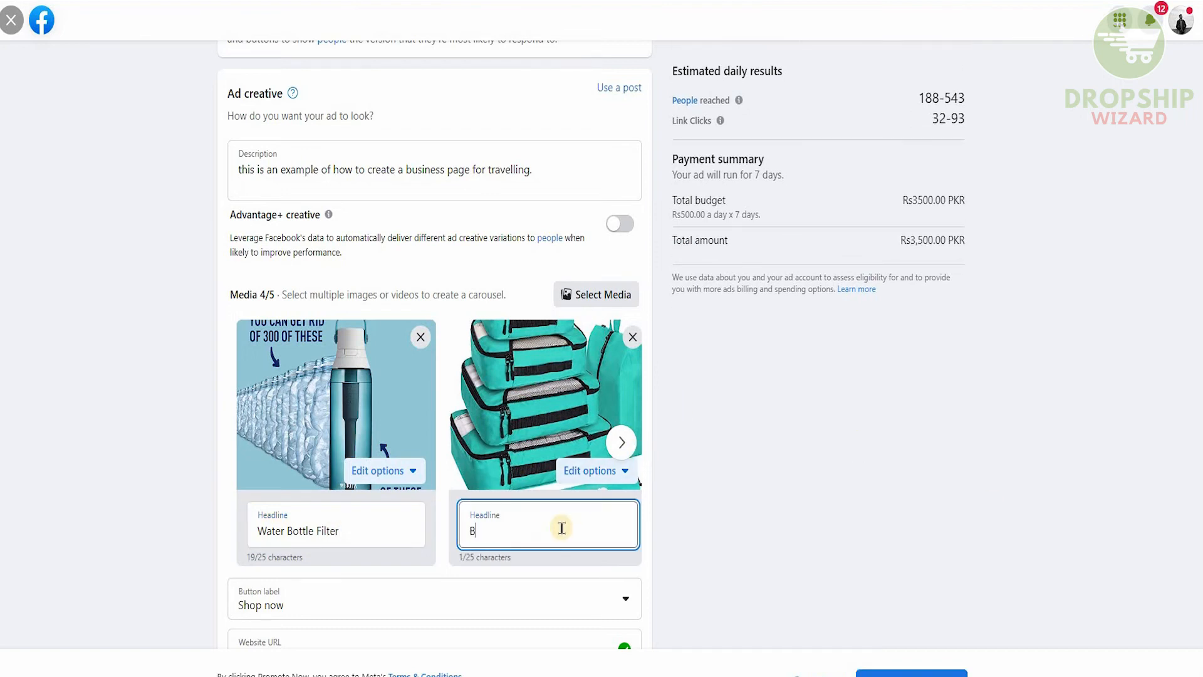
text(as)
text(gs )
text(or )
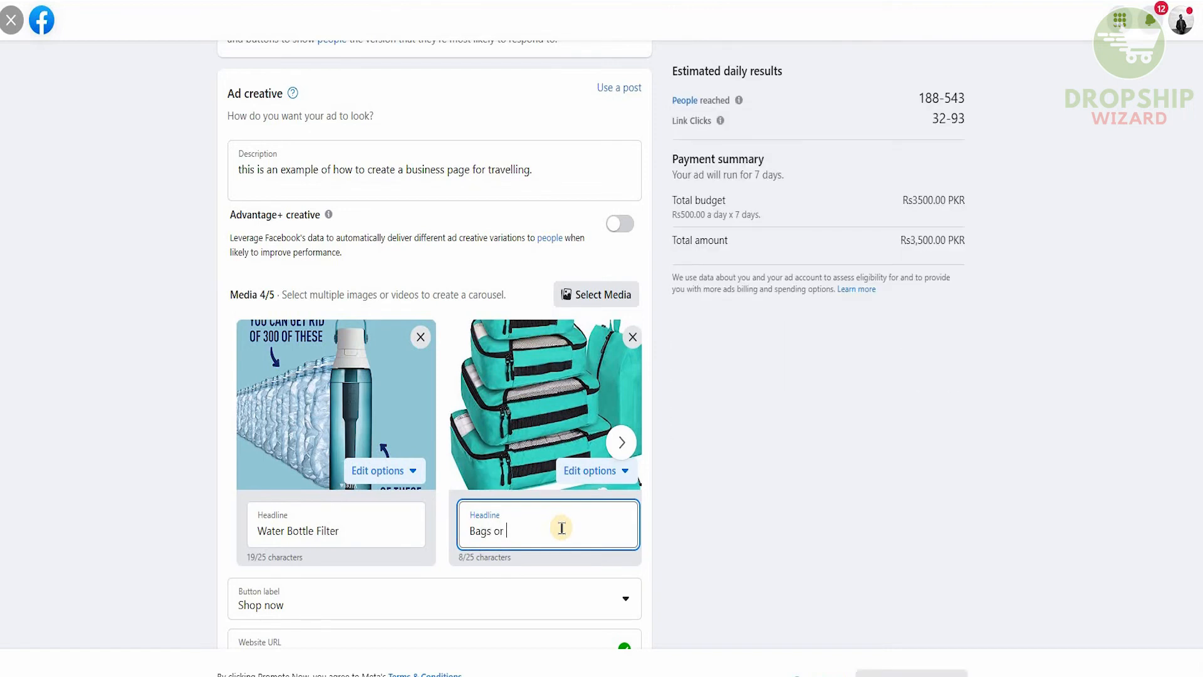
text(trvelli)
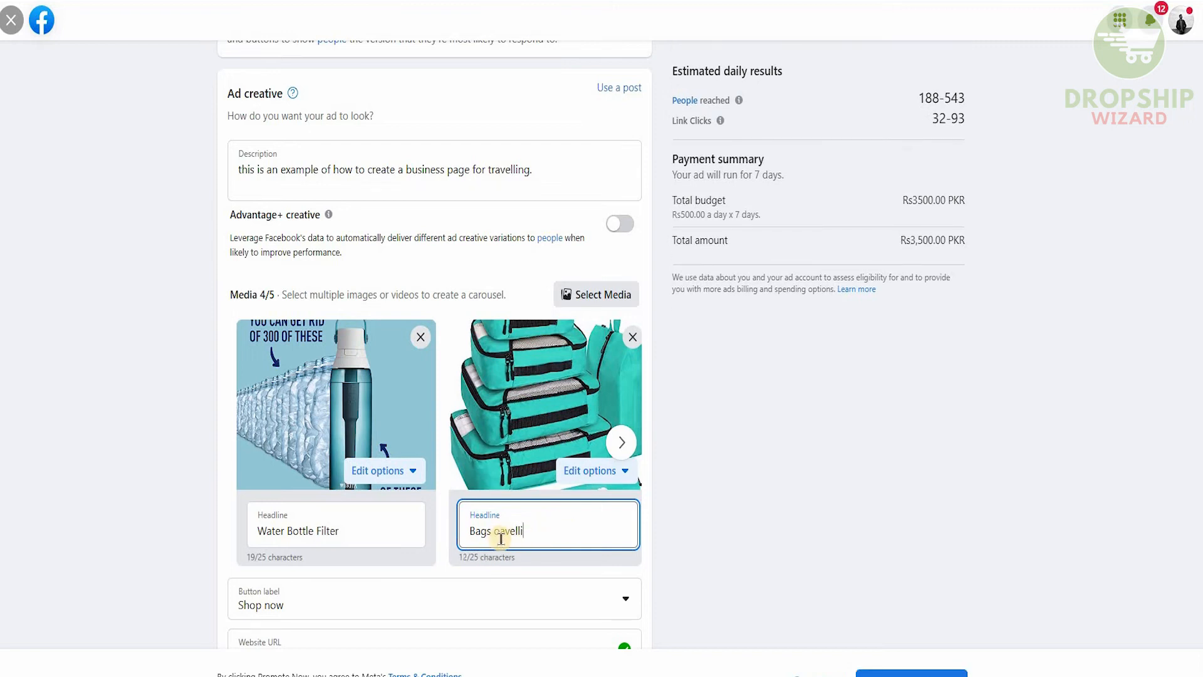
click(501, 534)
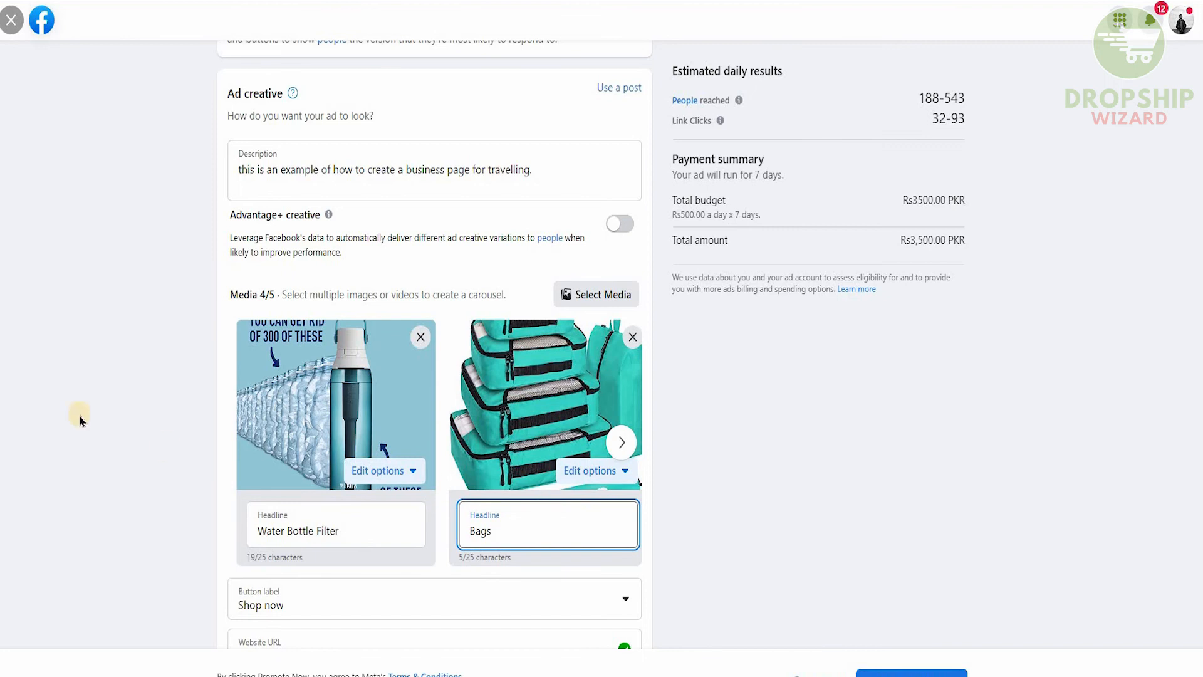
scroll(100, 415, down, 5)
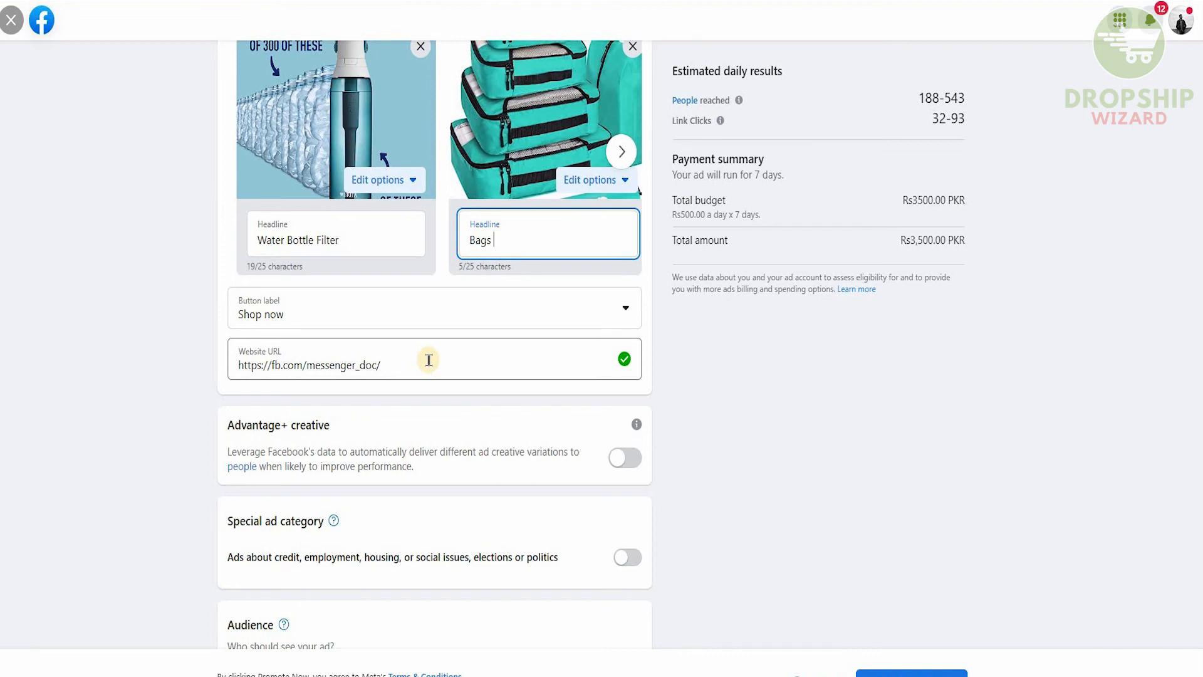
click(423, 317)
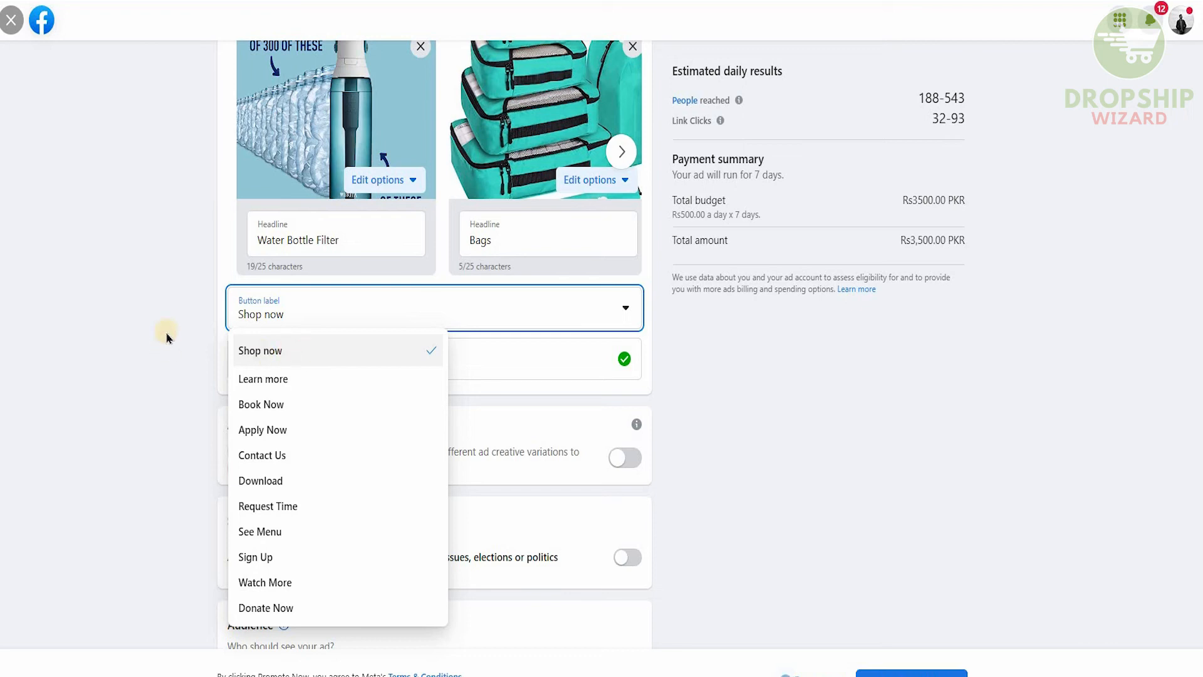
click(268, 355)
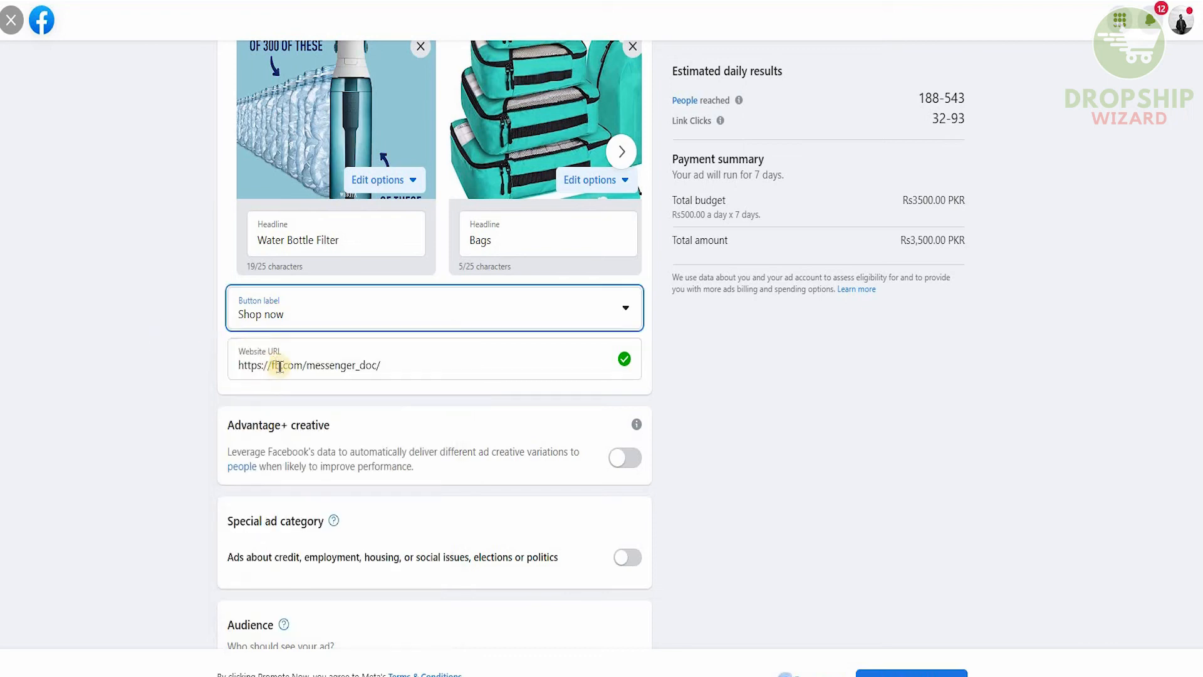
click(454, 368)
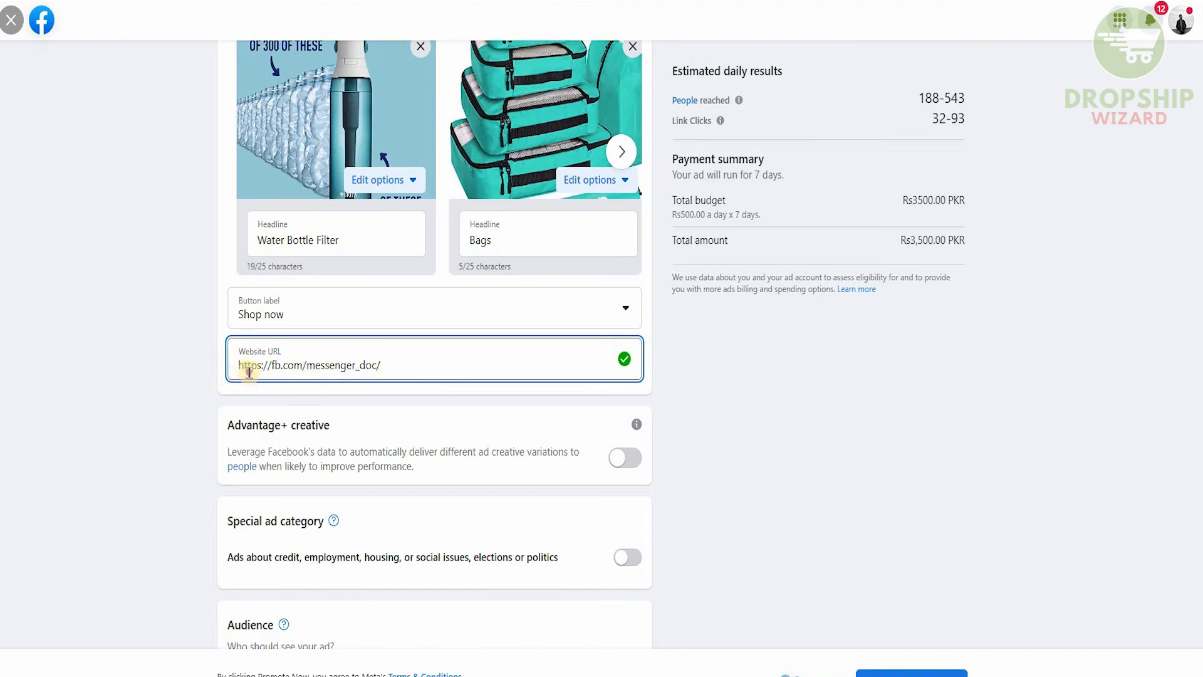
key(ctrl+a)
click(152, 374)
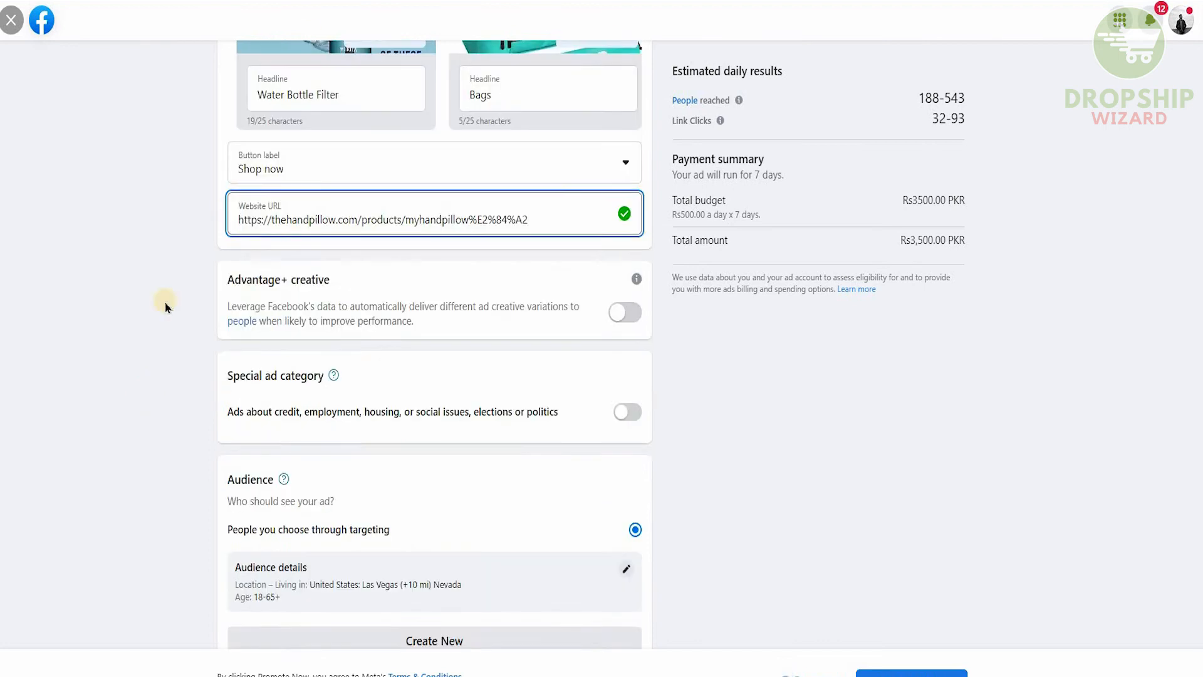
Review the Advantage+ creative, special ad category and audience settings, including age, locations and detailed targeting, and leave the audience editor without saving.
scroll(233, 232, up, 1)
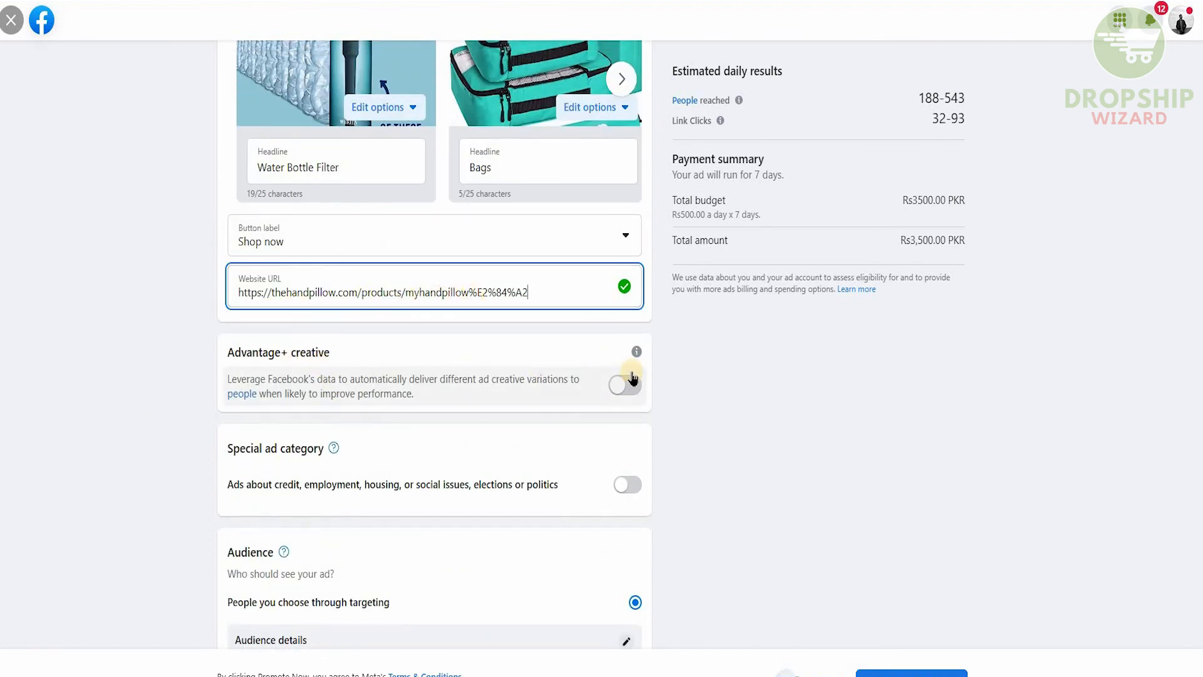
scroll(194, 354, down, 1)
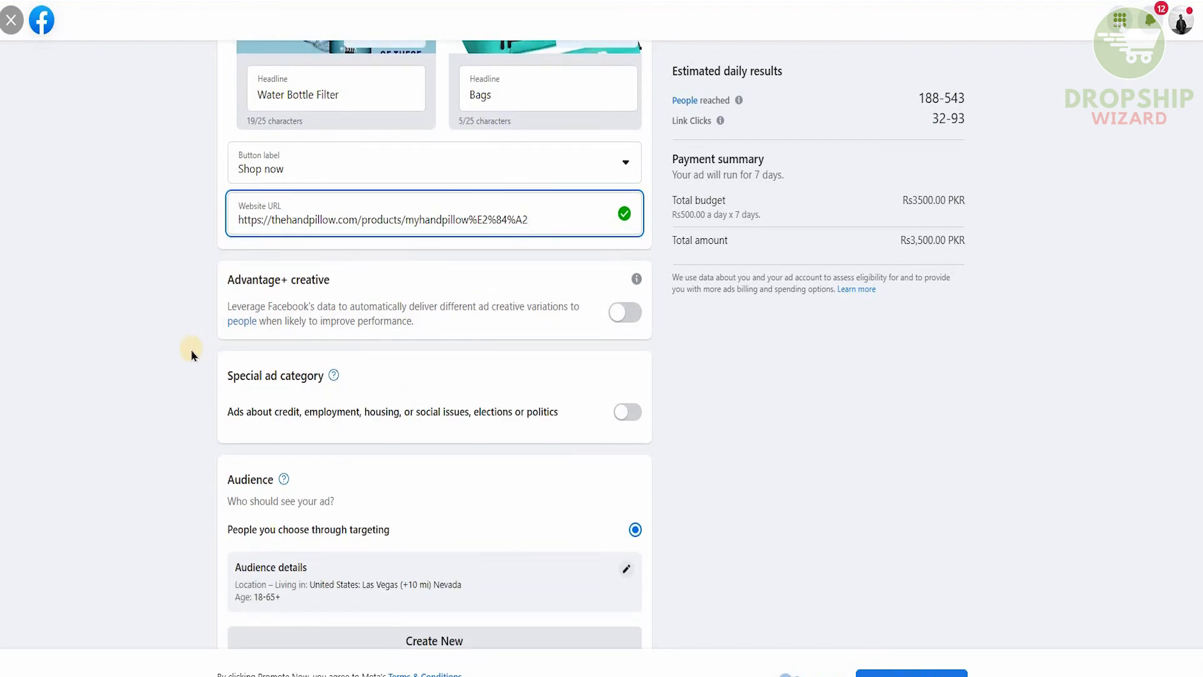
scroll(195, 320, down, 1)
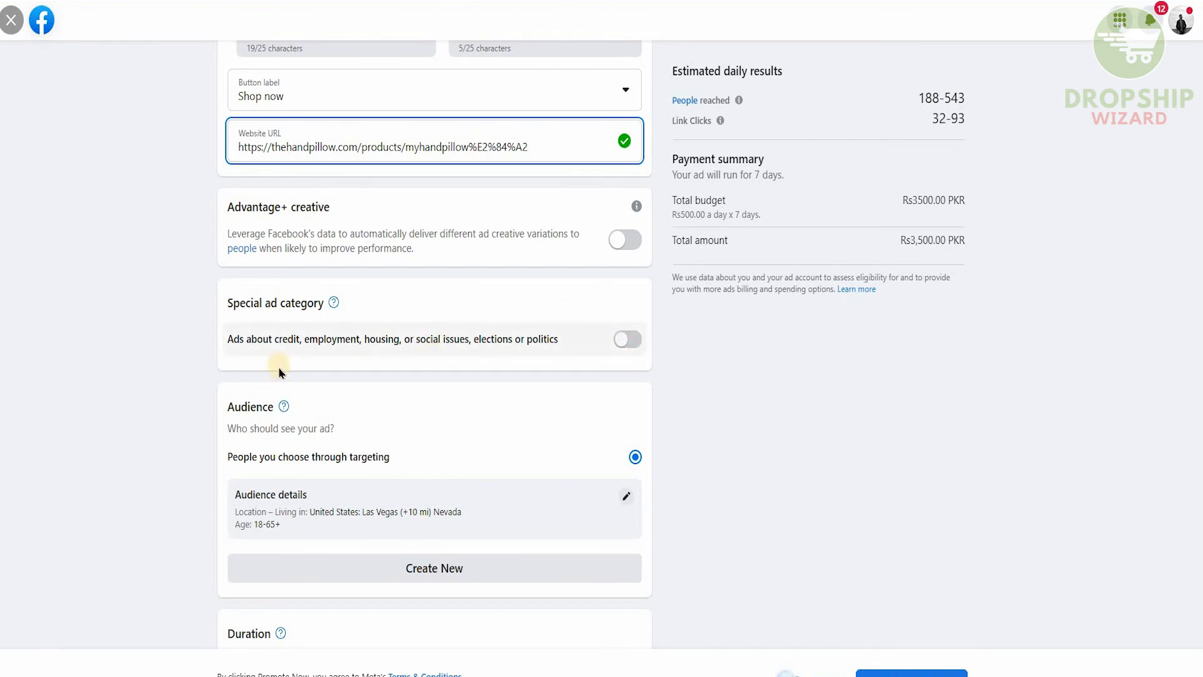
scroll(249, 349, down, 3)
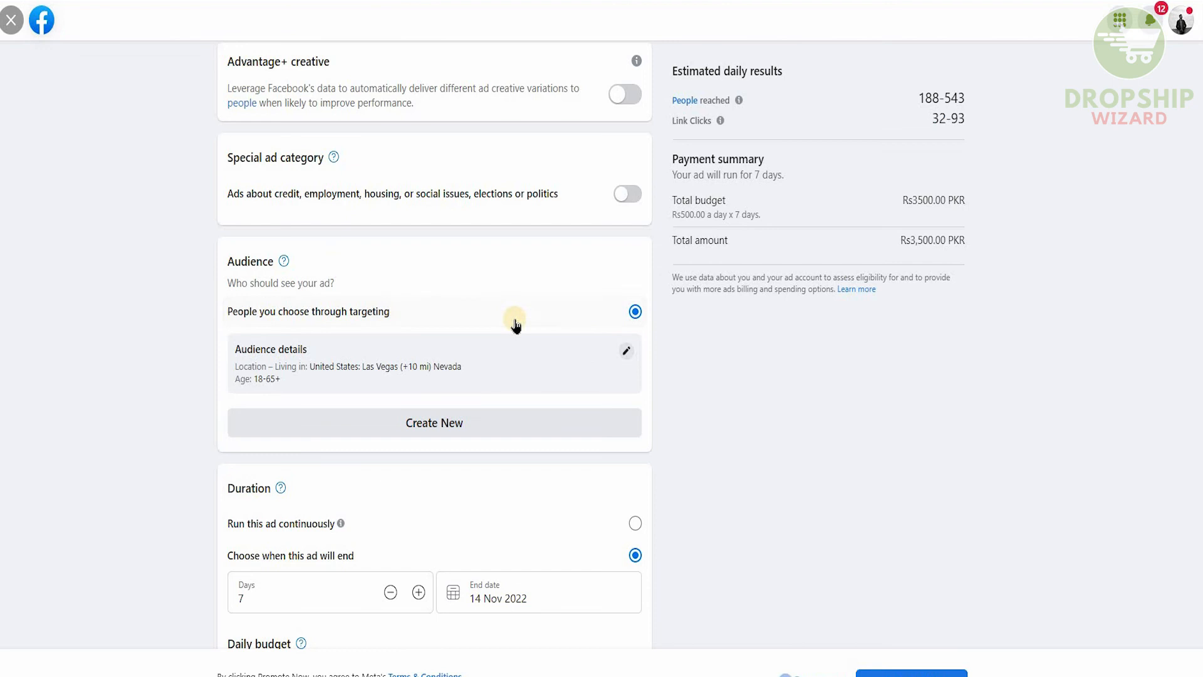
click(625, 352)
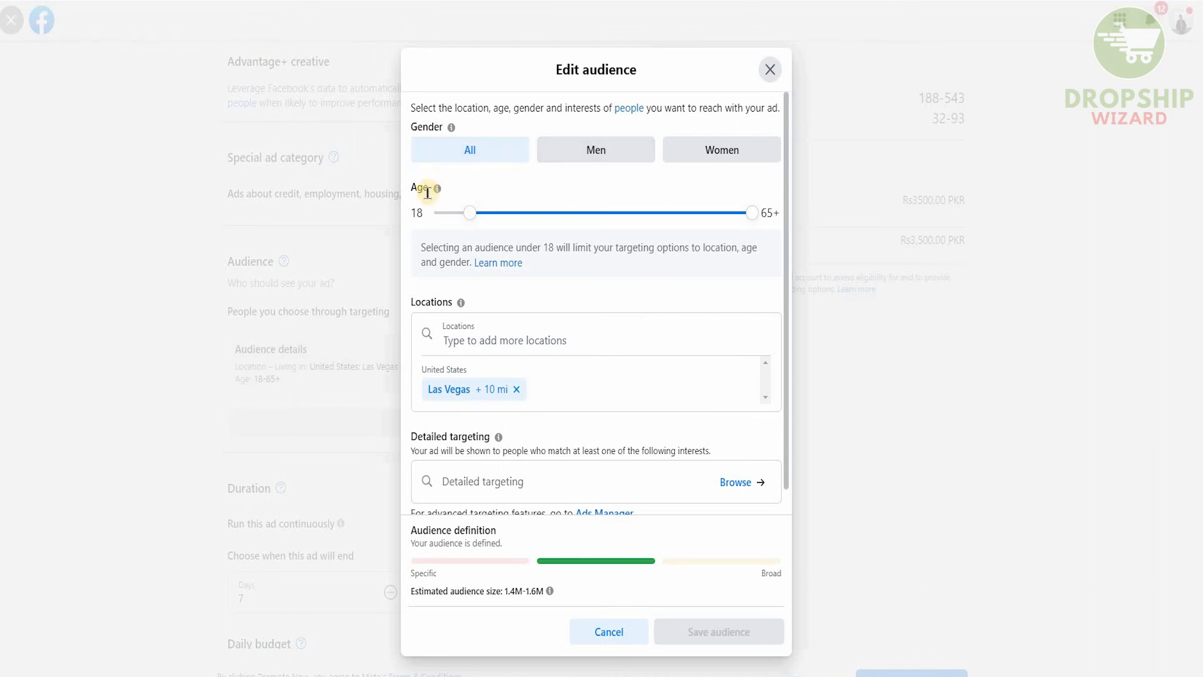
click(471, 344)
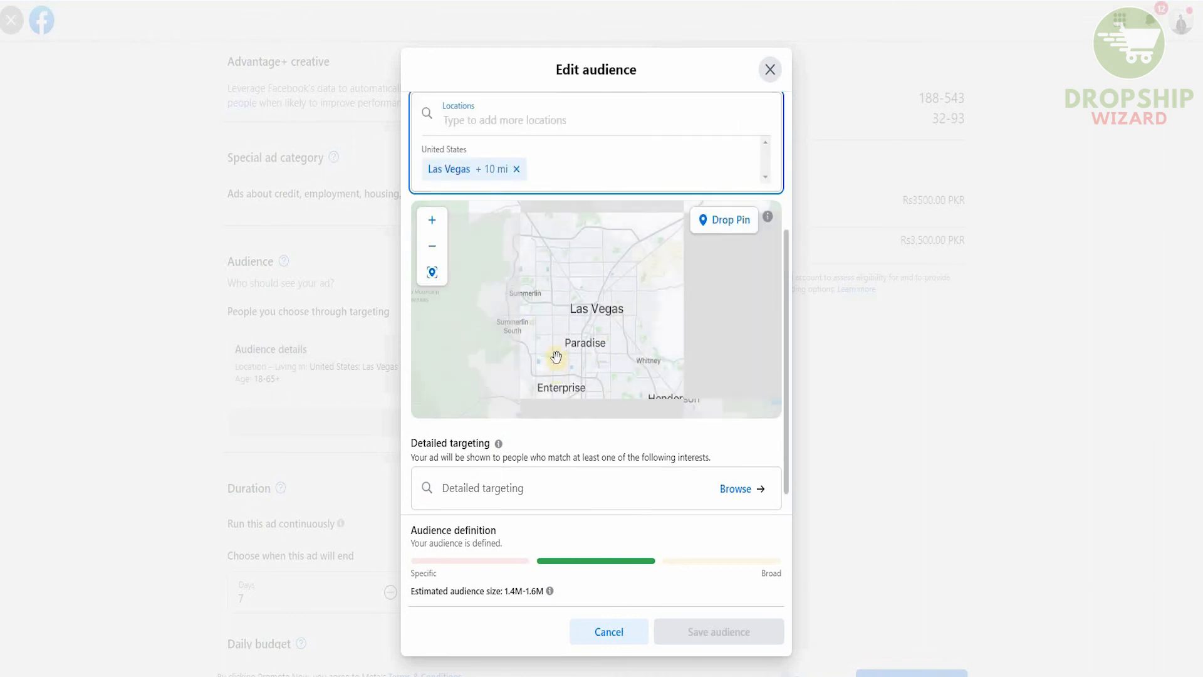
click(501, 491)
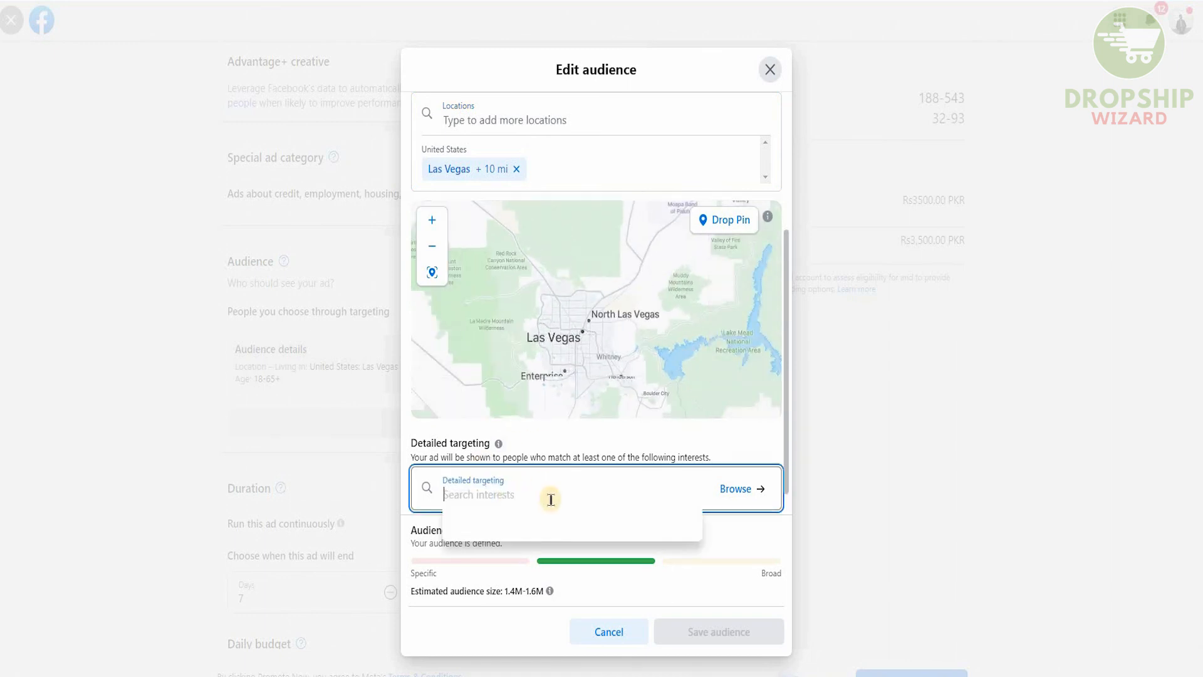
click(682, 543)
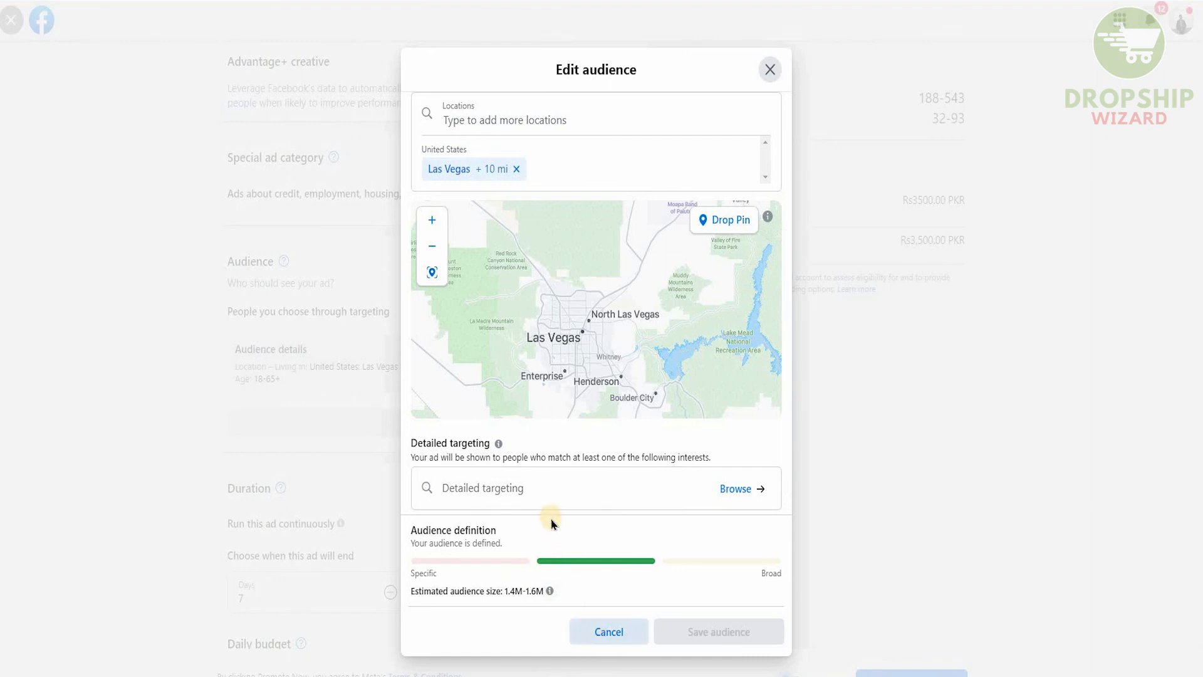
click(607, 634)
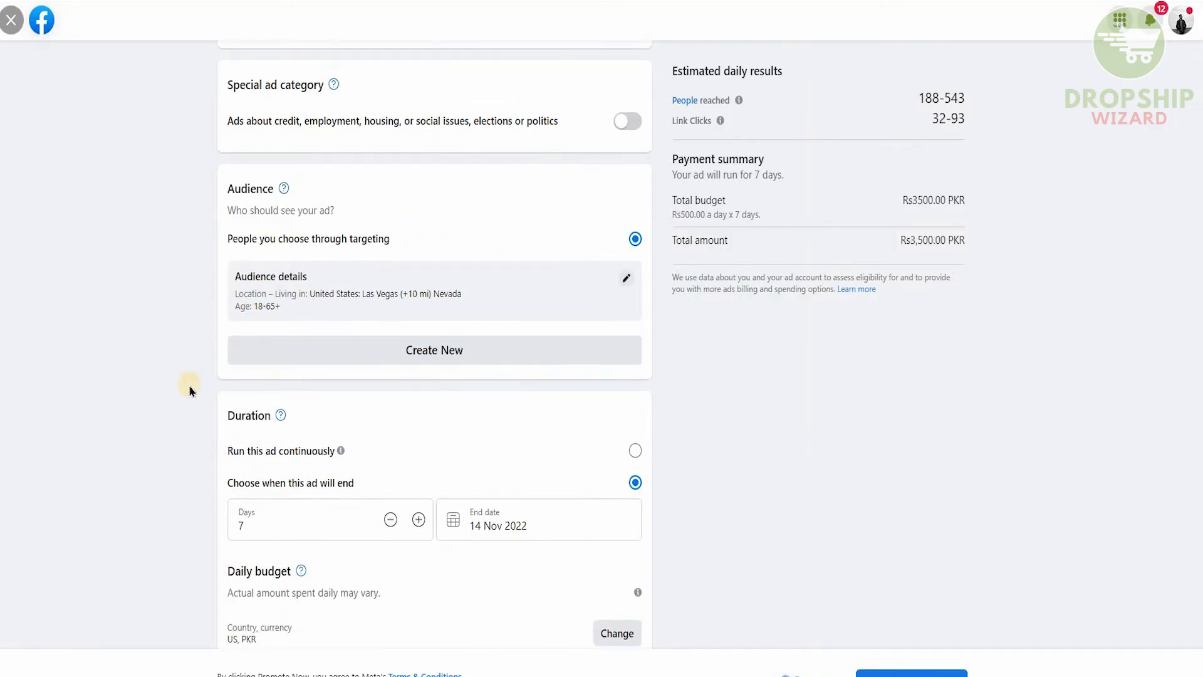
Keep the ad's duration at 7 days and set the daily budget to Rs250.00.
scroll(189, 388, down, 3)
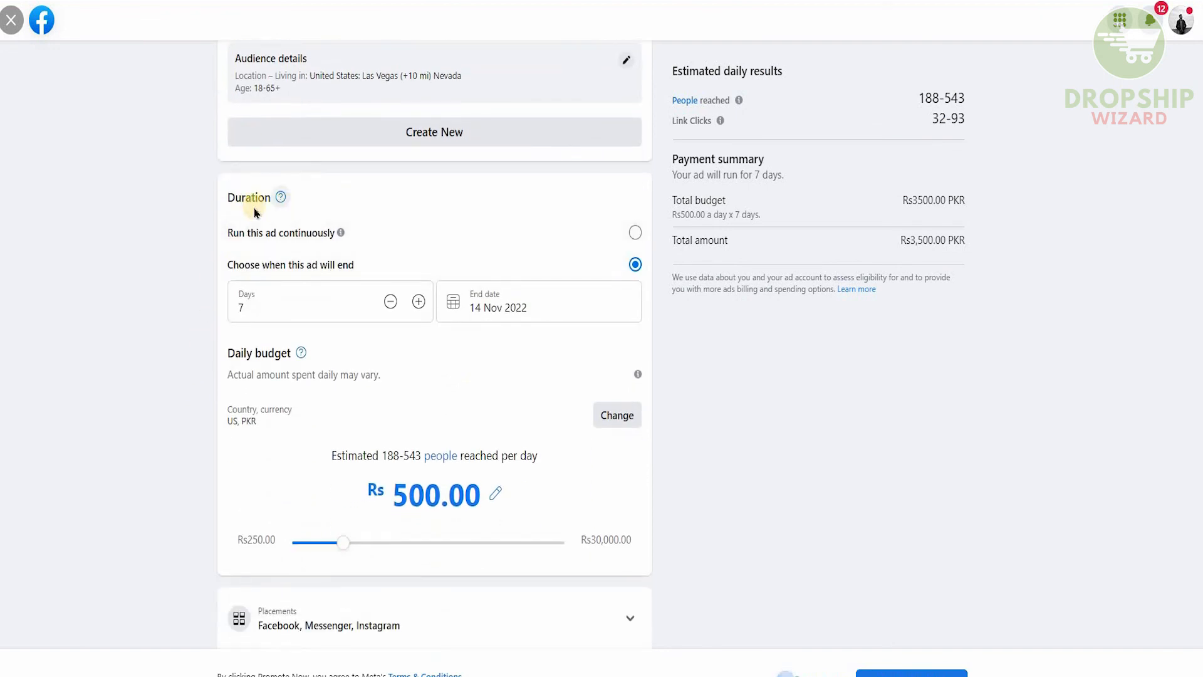
click(268, 309)
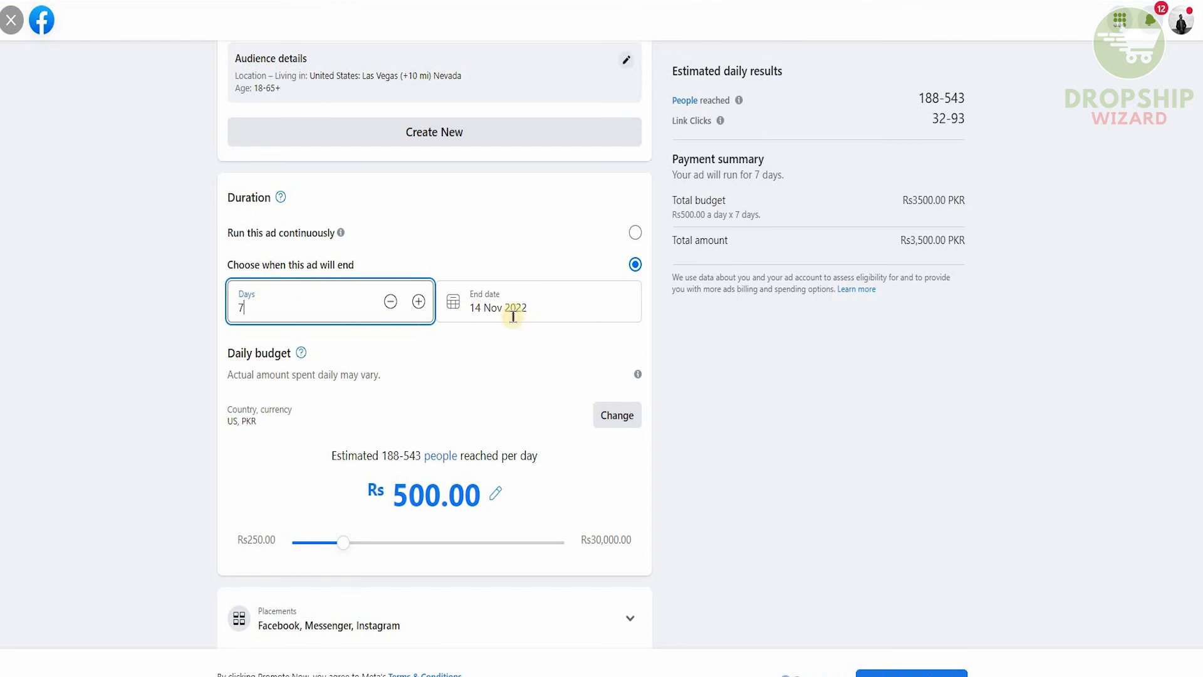
scroll(513, 309, down, 1)
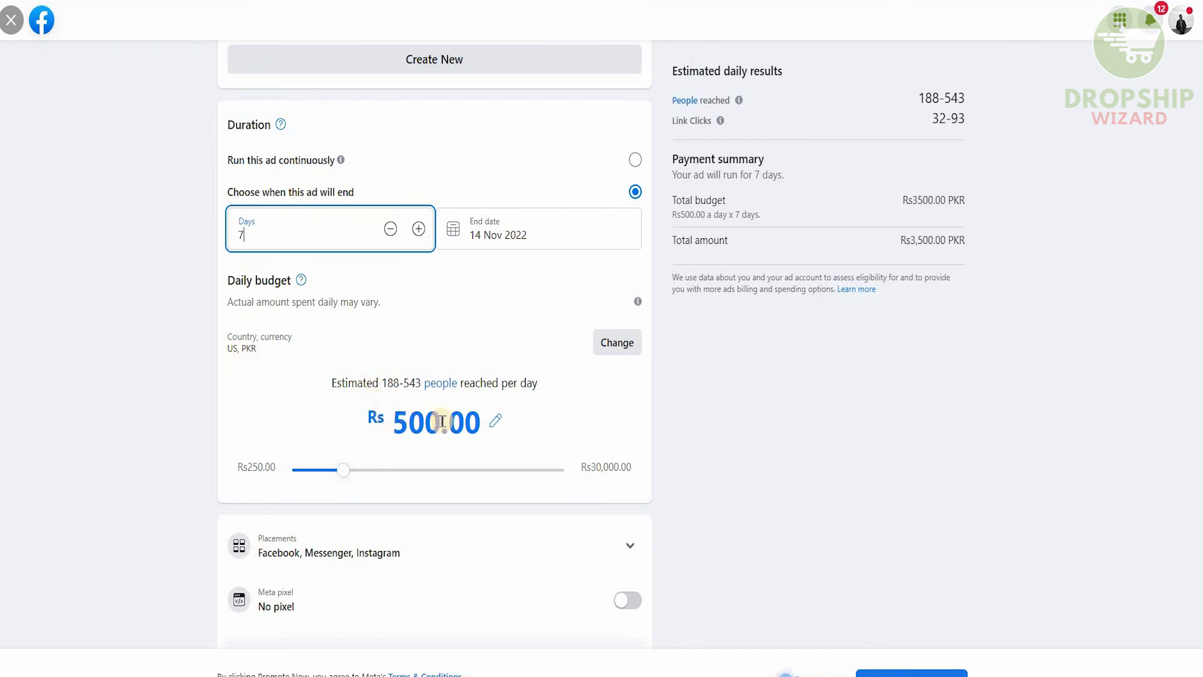
click(443, 471)
drag(444, 474, 288, 471)
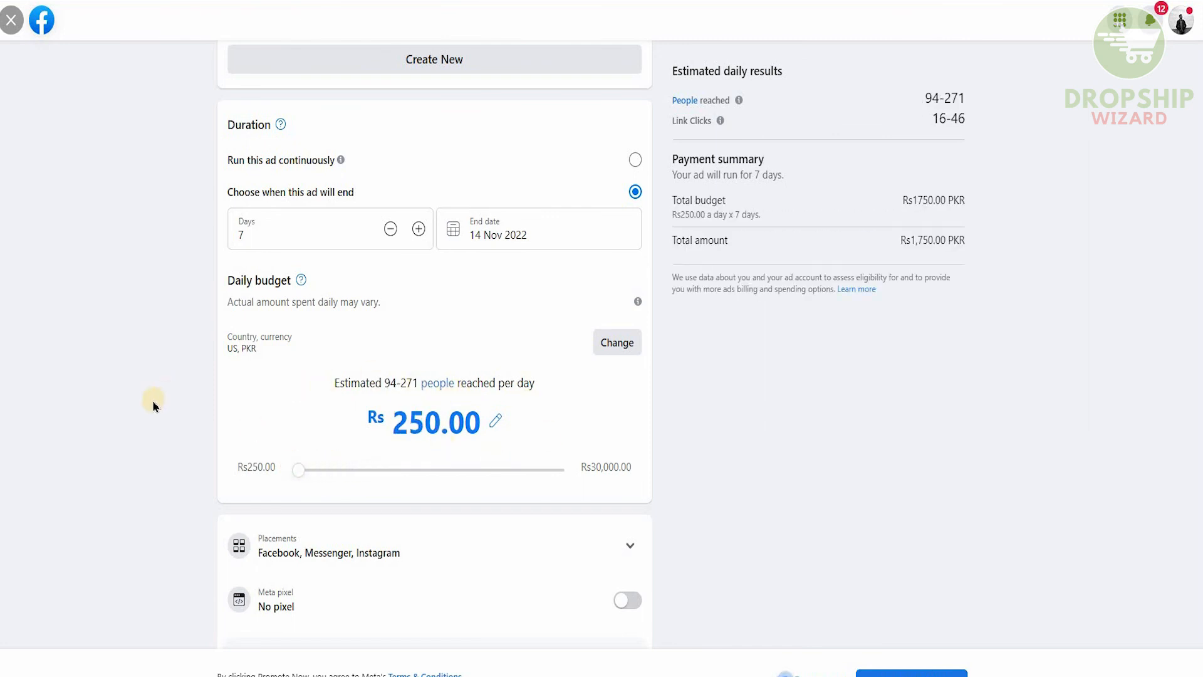
Review the ad's placement options for Facebook, Instagram and Messenger, and collapse them again without changing the selection.
scroll(154, 406, down, 3)
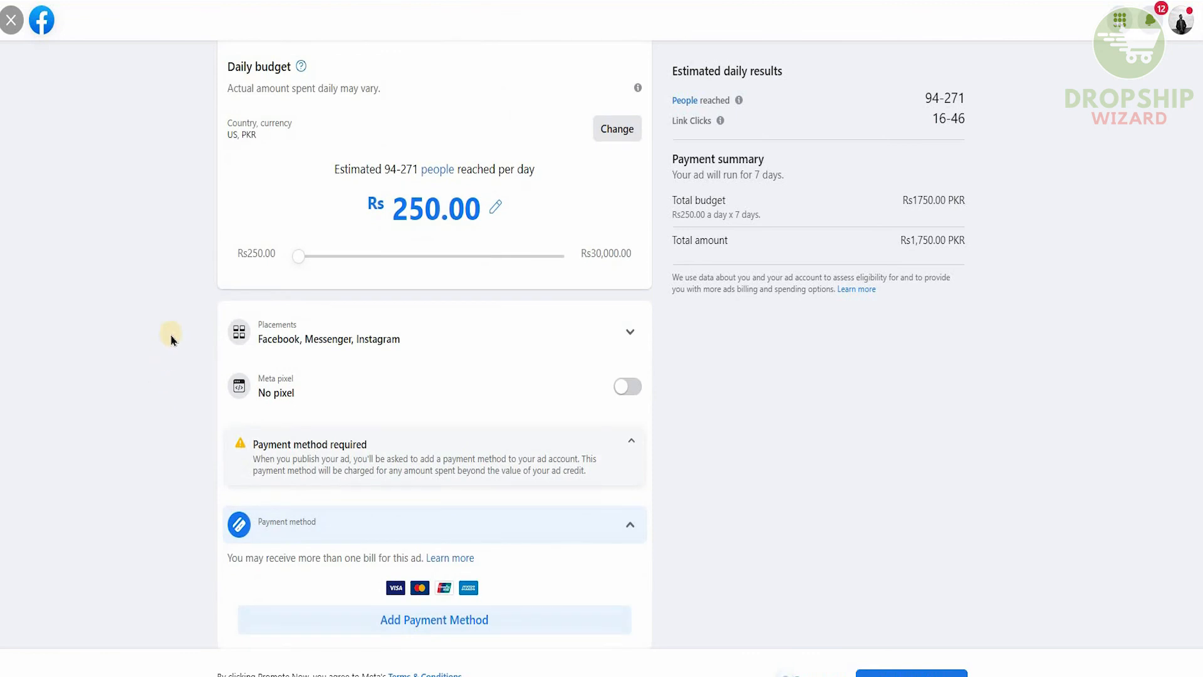
click(336, 342)
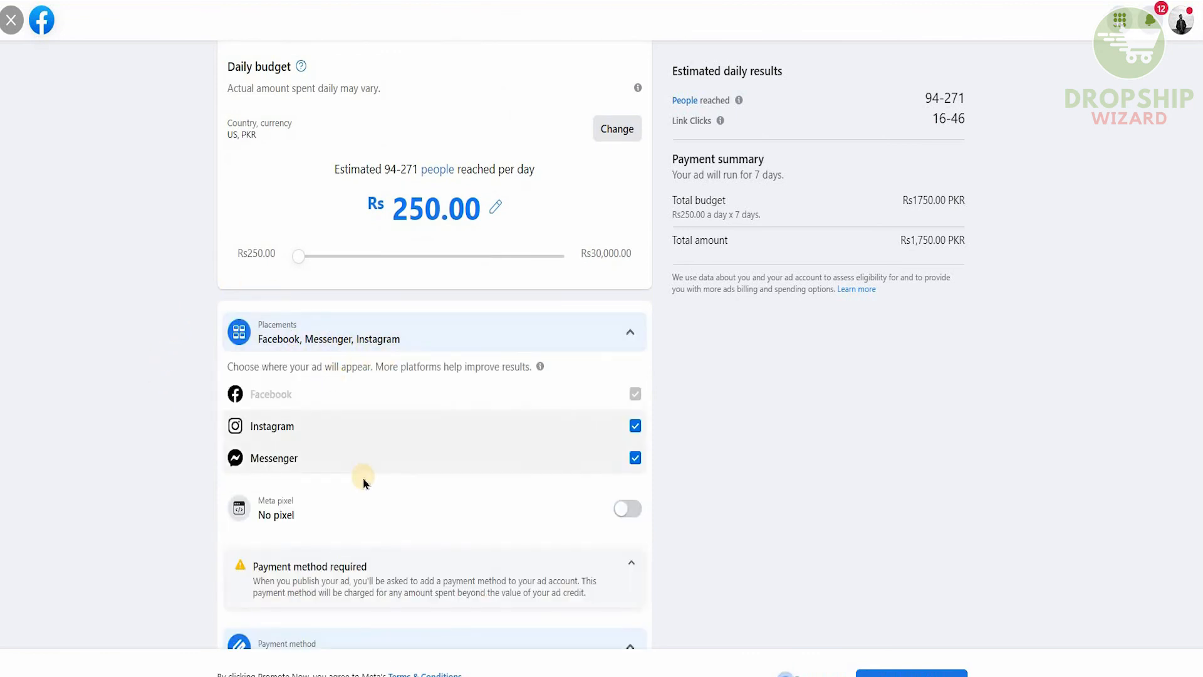
scroll(314, 357, down, 1)
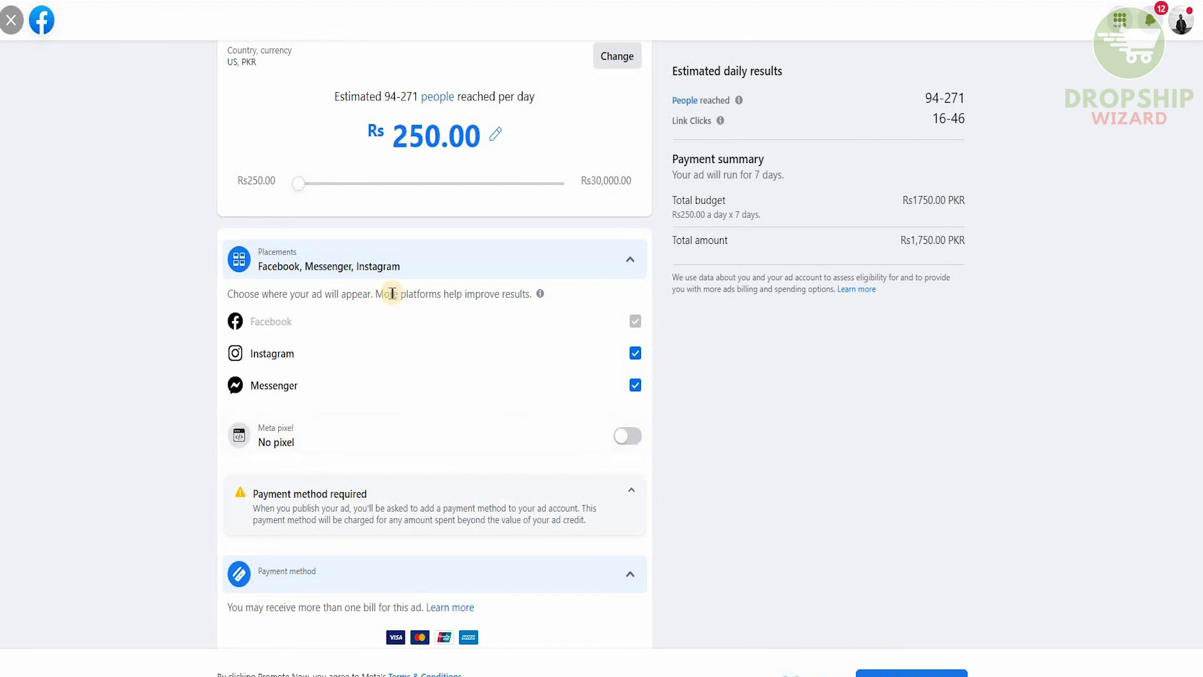
click(384, 266)
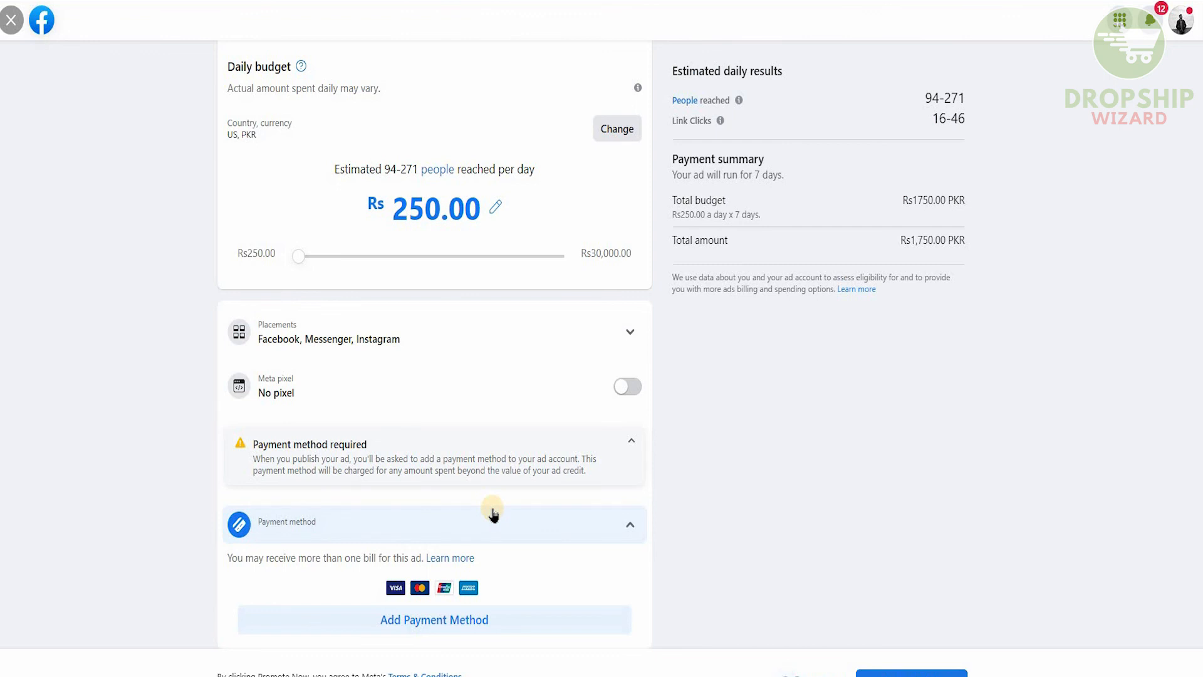
Look back over the ad's audience, goal and creative settings, and browse the carousel cards with their images and headlines.
scroll(904, 630, up, 3)
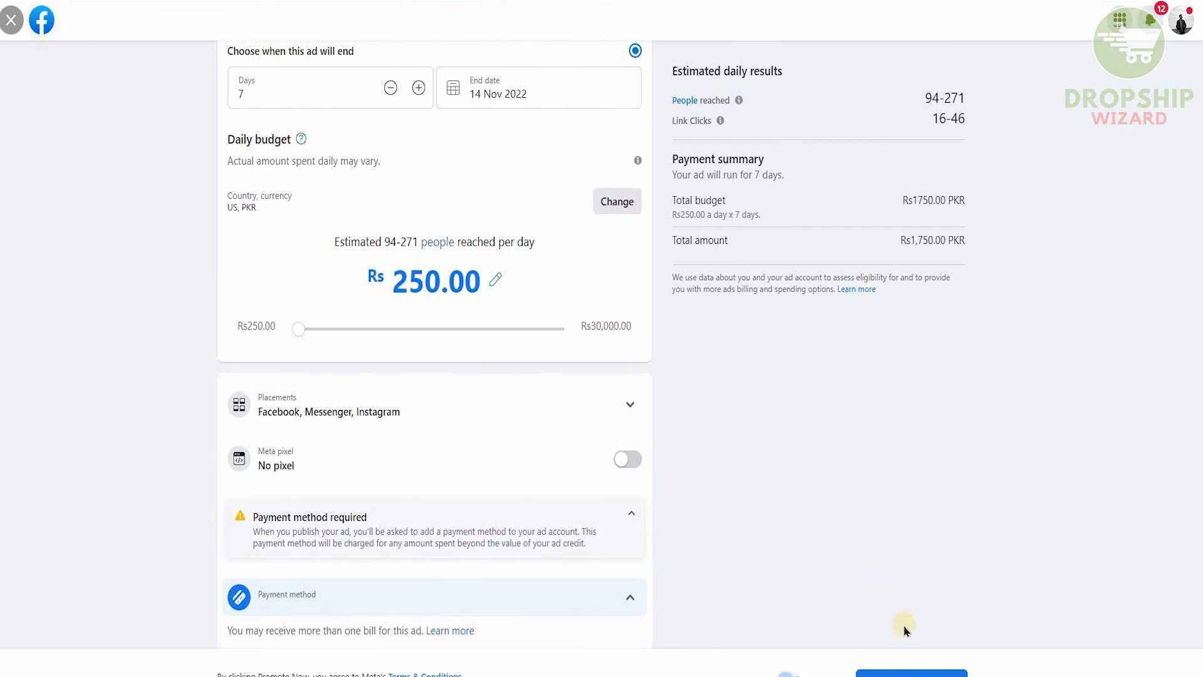
scroll(904, 629, up, 10)
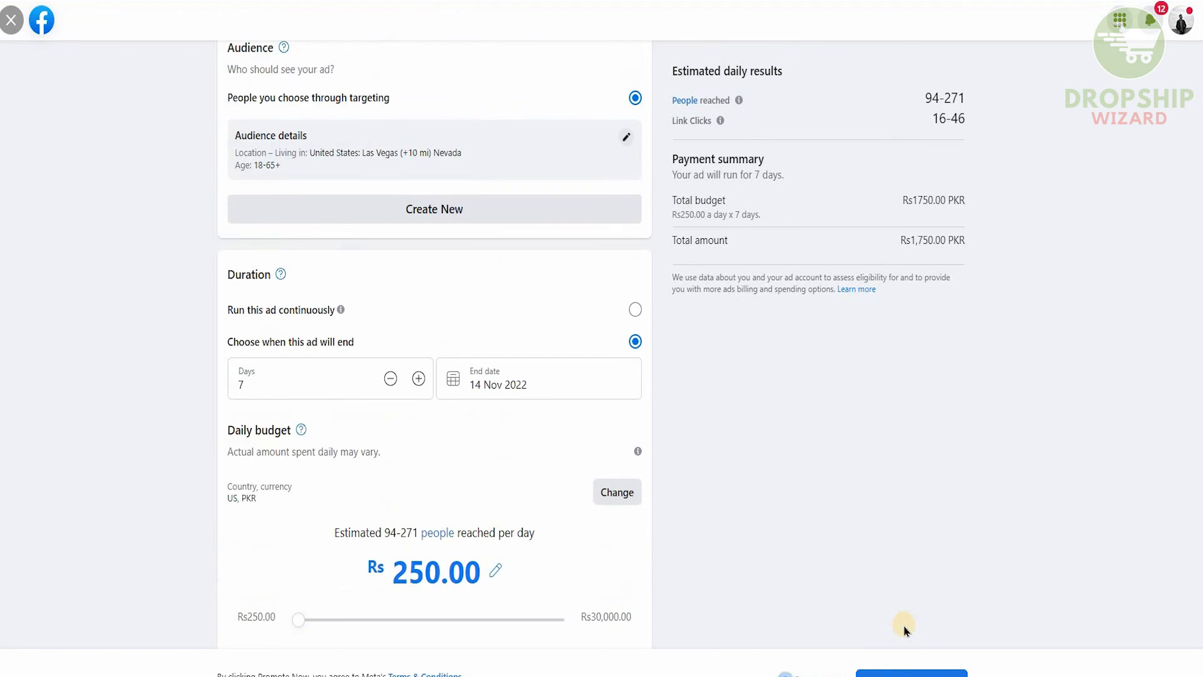
scroll(905, 630, up, 8)
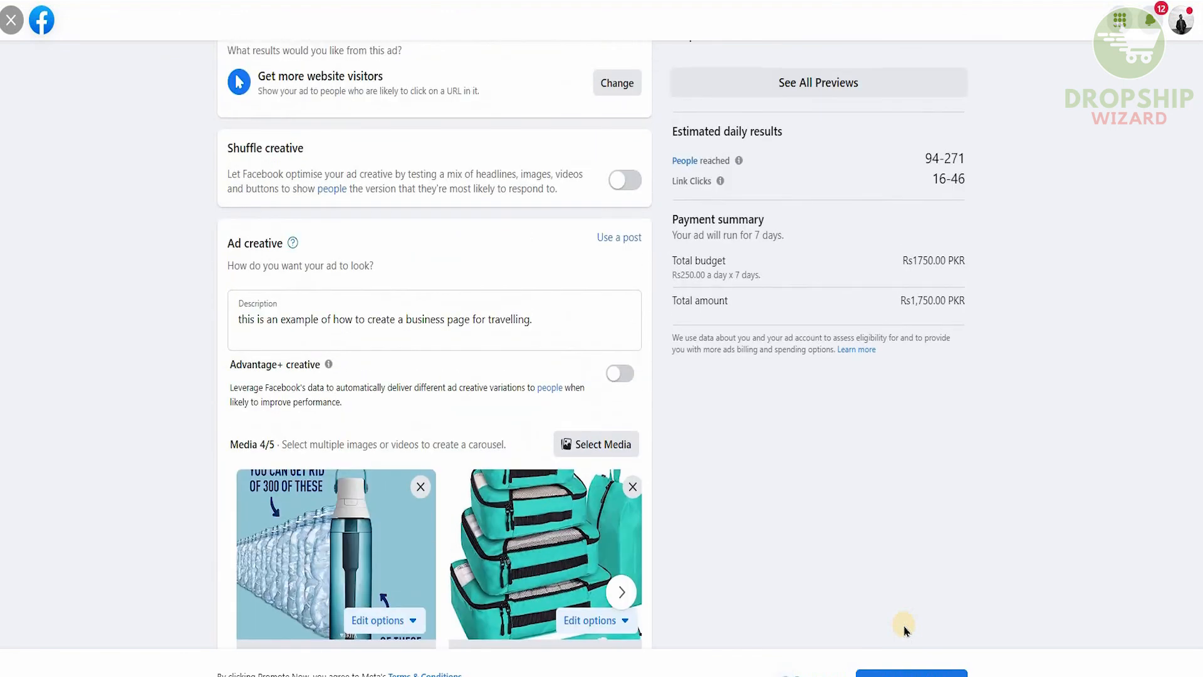
scroll(905, 630, down, 4)
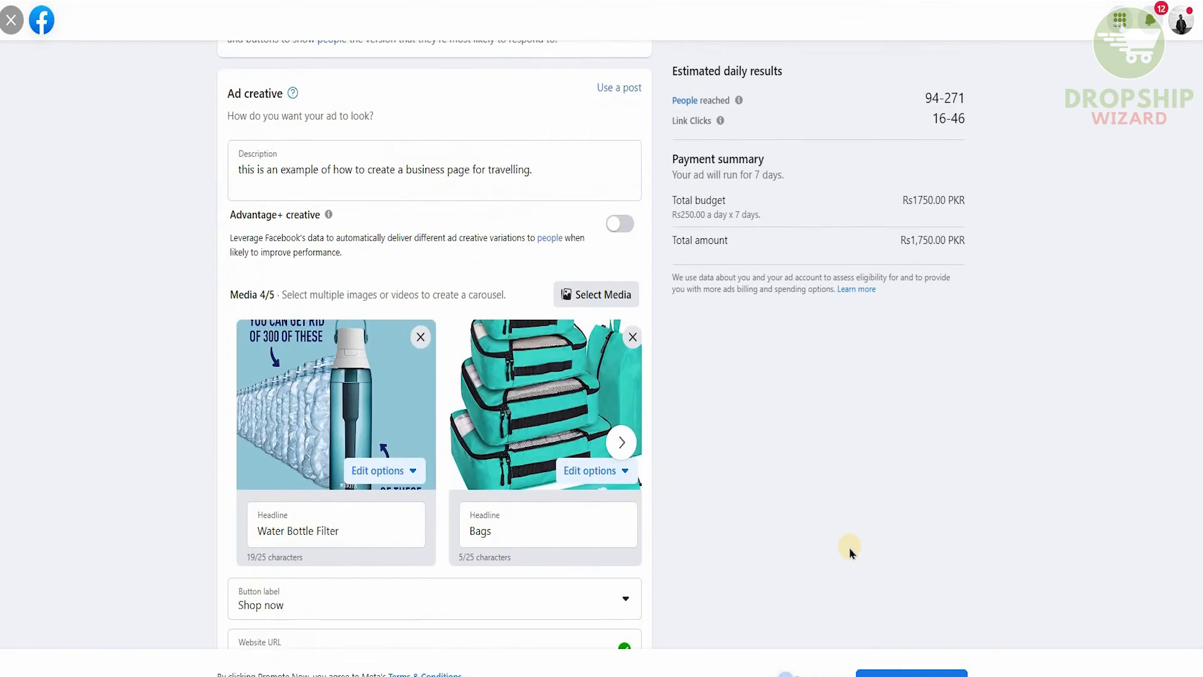
click(622, 443)
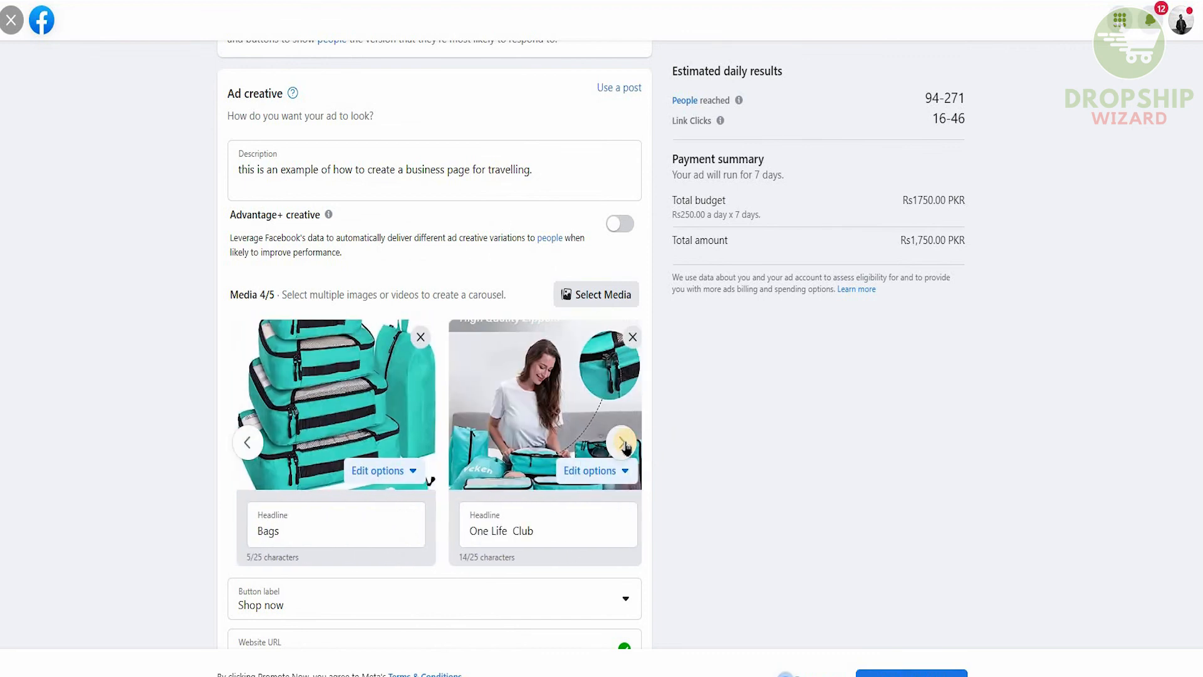
click(623, 443)
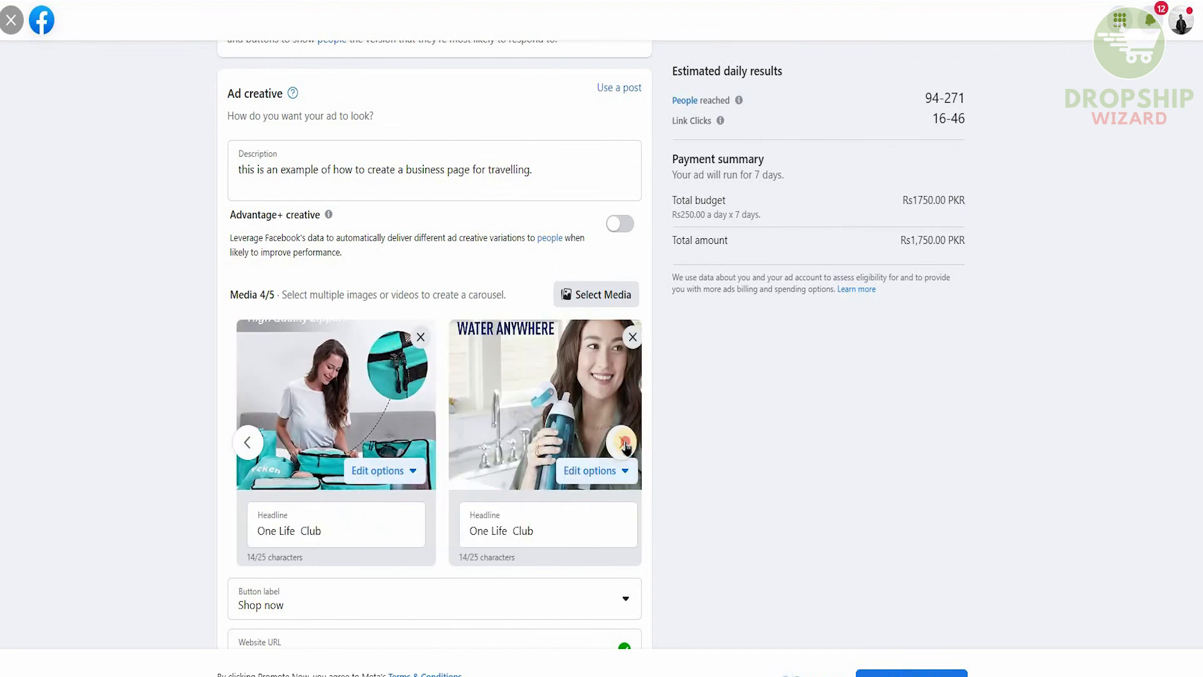
click(242, 449)
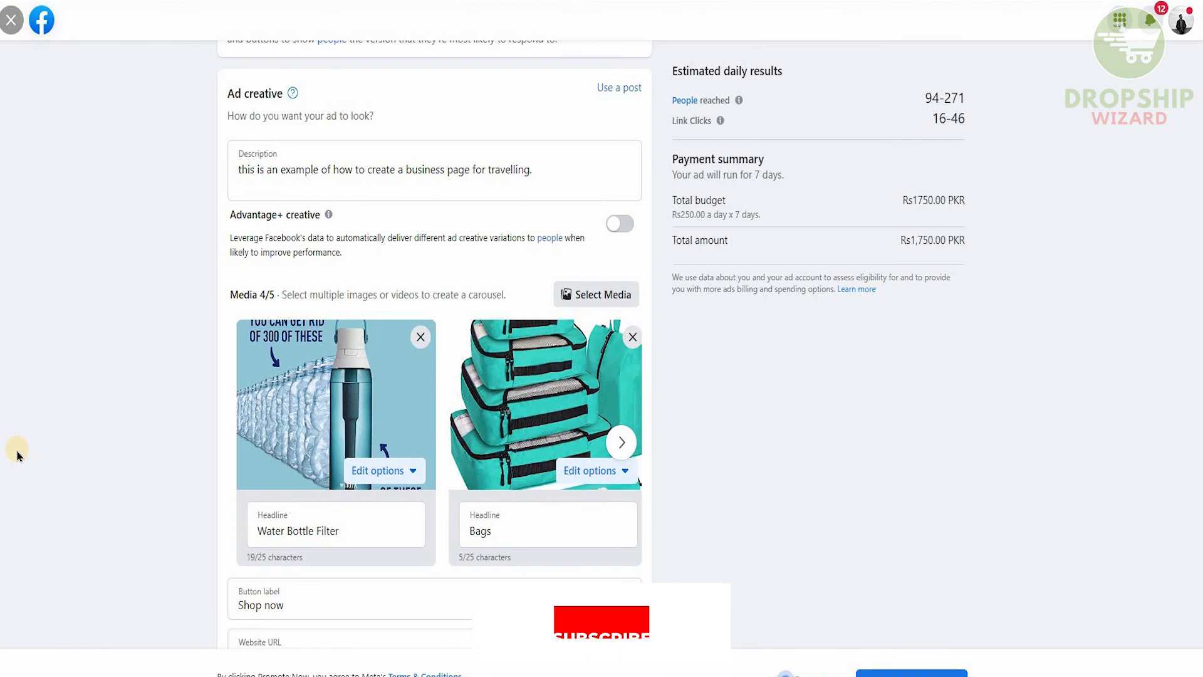